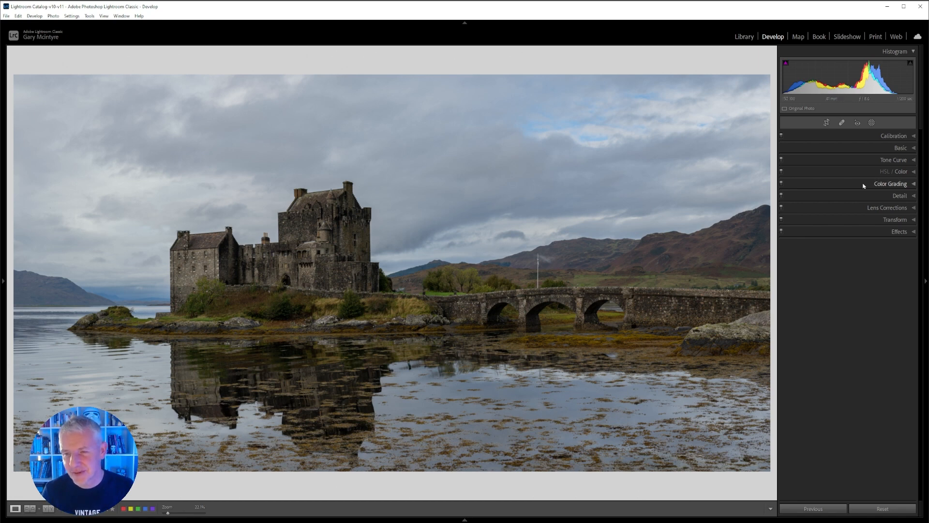
- Set the Basic tone adjustments of the castle photo to Highlights -45 and Shadows +15
click(914, 148)
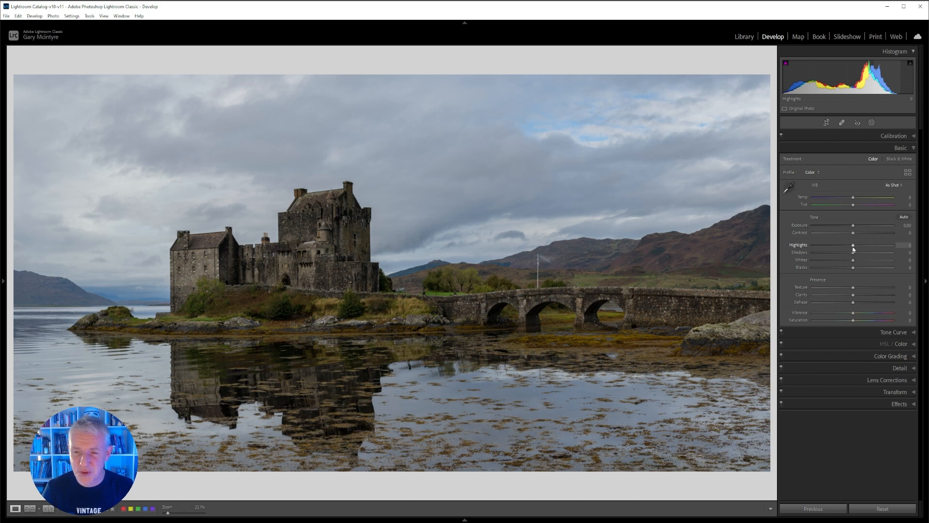
mouse_move(853, 247)
mouse_down()
mouse_move(833, 244)
mouse_move(876, 252)
mouse_move(859, 252)
mouse_up()
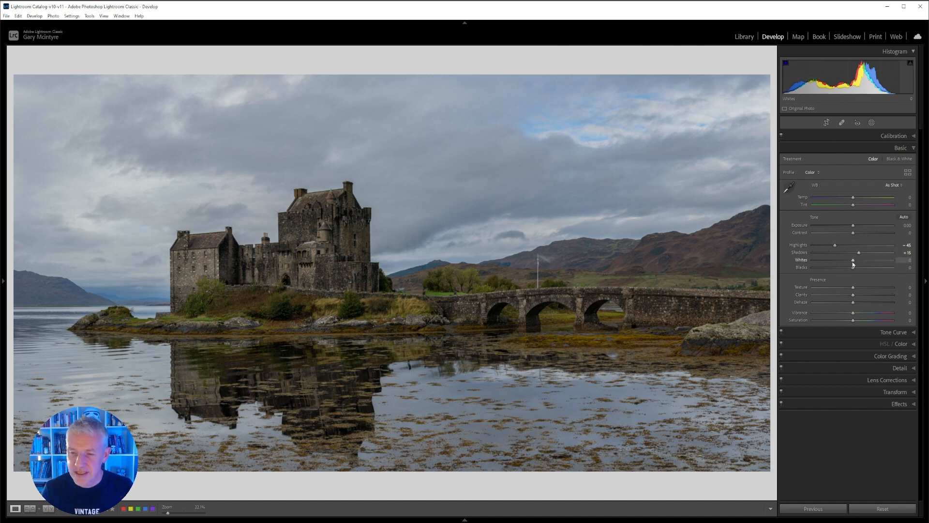
- Try Whites at -18 and Dehaze at +18 and +34, resetting both to 0
mouse_move(854, 263)
mouse_down()
mouse_move(827, 262)
mouse_move(869, 262)
mouse_move(846, 264)
mouse_up()
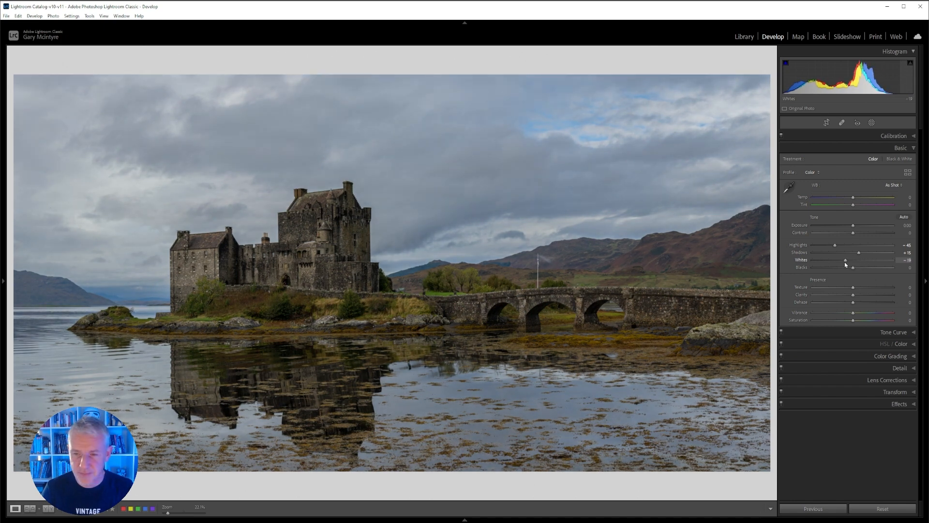
double_click(845, 261)
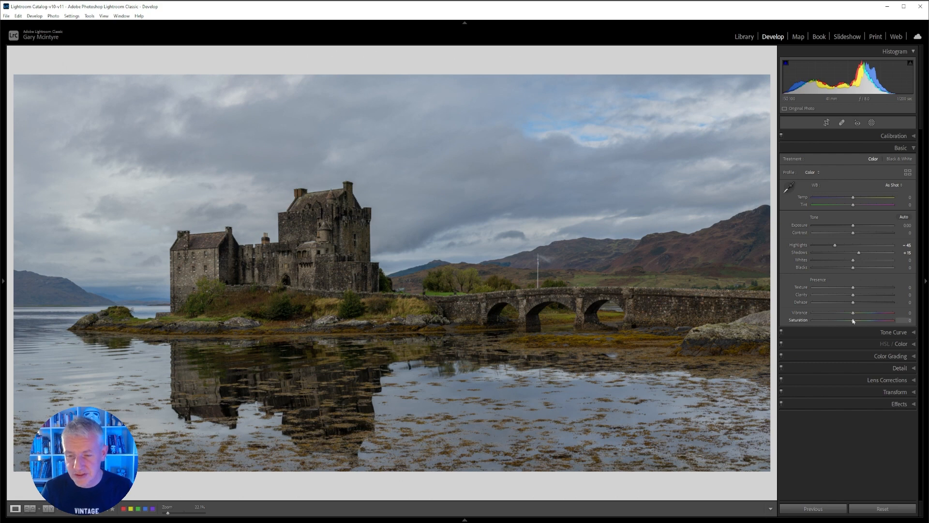
drag(853, 303, 860, 304)
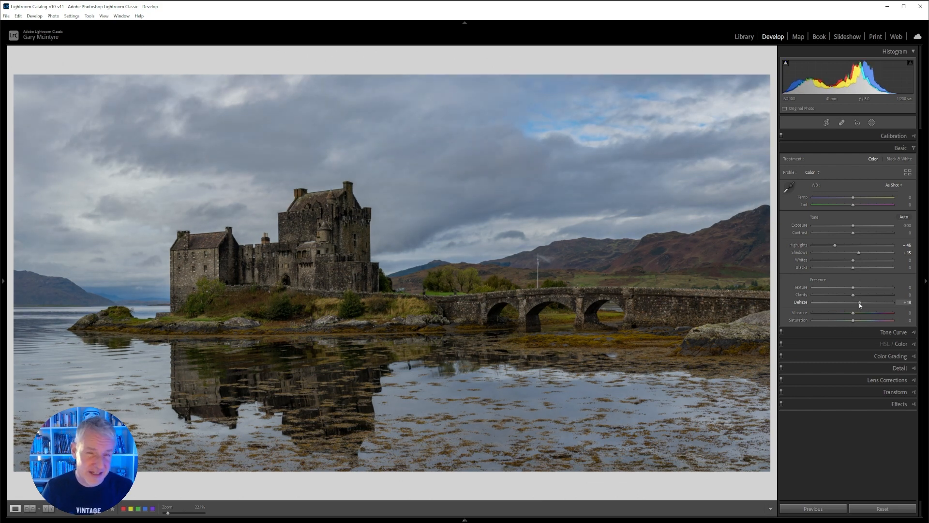
drag(860, 304, 866, 304)
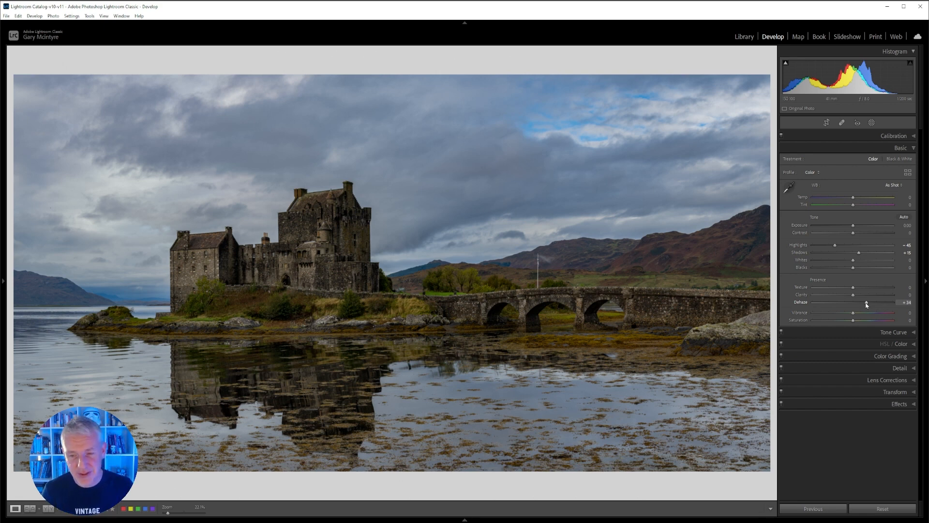
drag(866, 304, 861, 305)
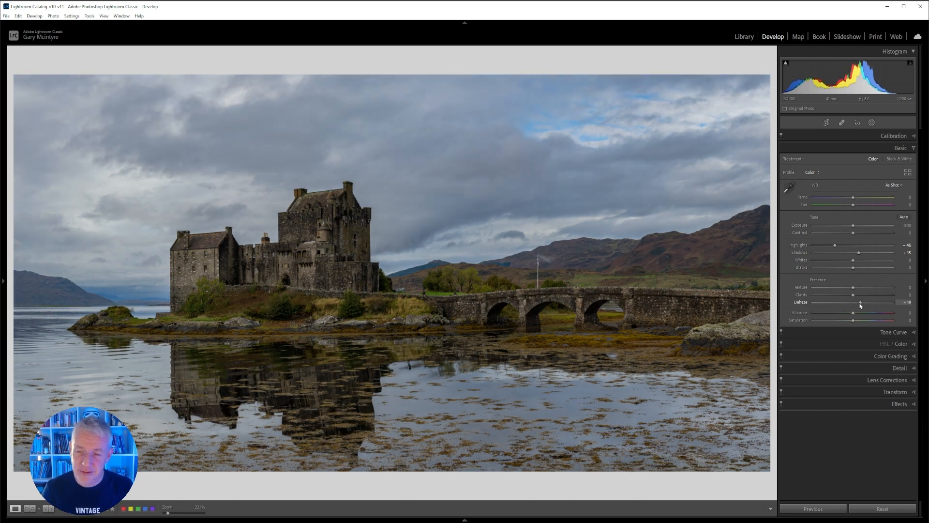
double_click(860, 304)
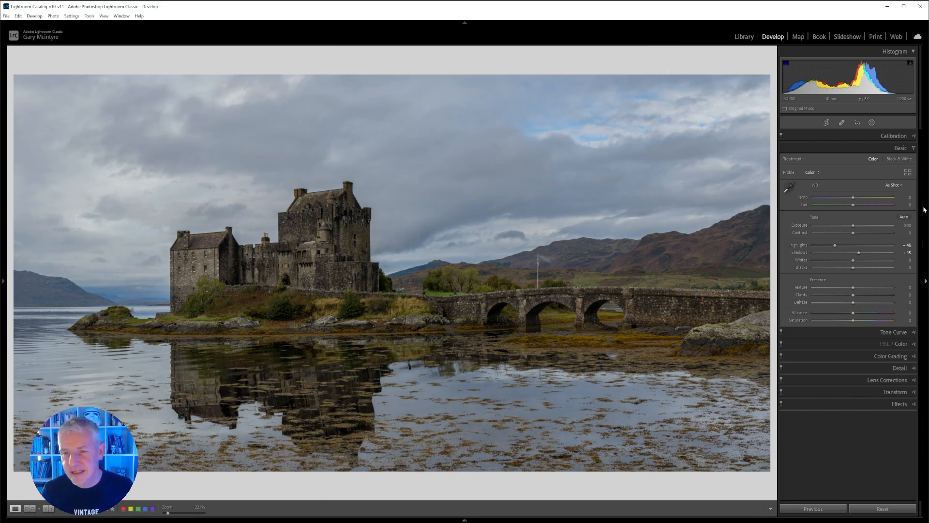
- Open the Tone Curve adjustments and check the Solo Mode option for the develop sections
click(893, 332)
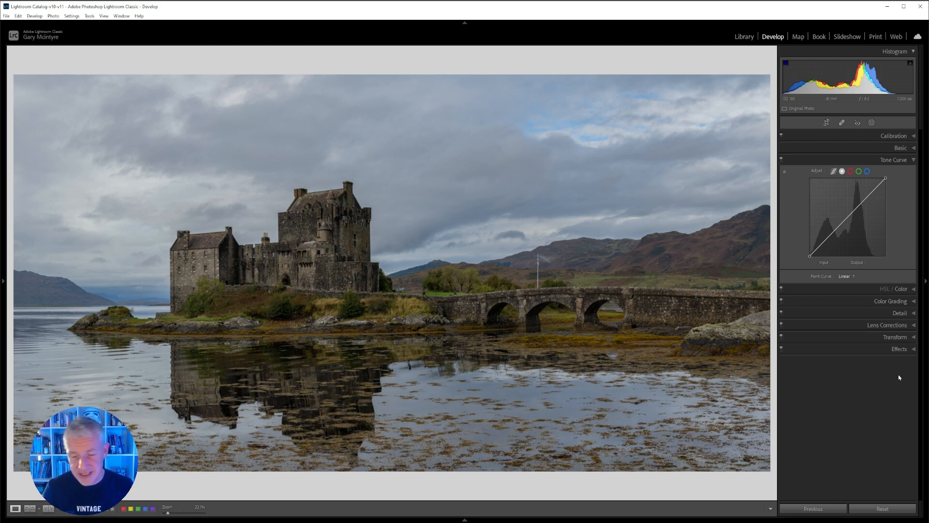
right_click(843, 352)
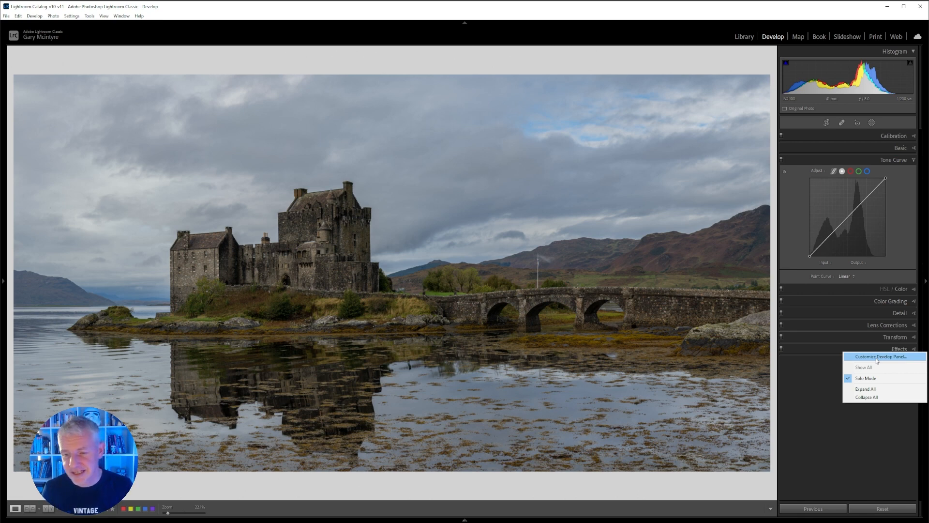
click(813, 410)
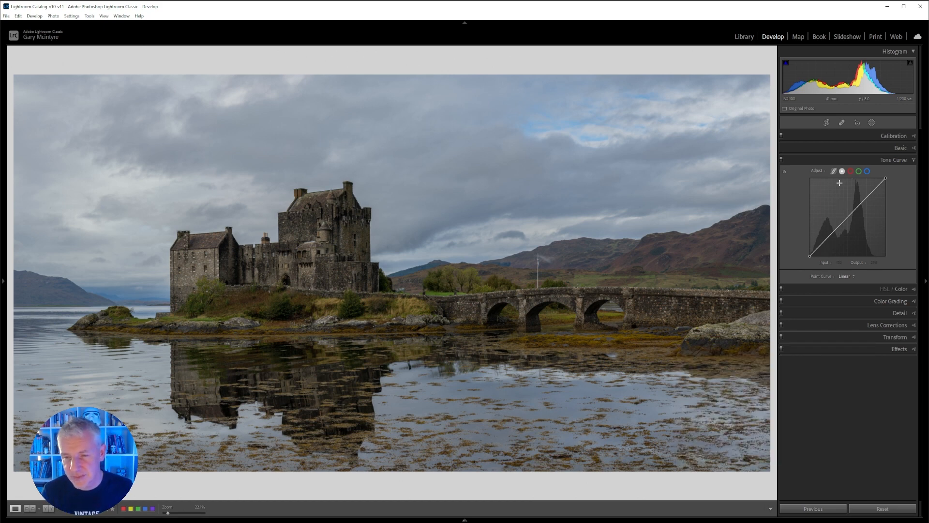
- Shape the red tone curve into a gentle S, with a shadow point at 61/56 and a highlight point at 194/199
click(850, 171)
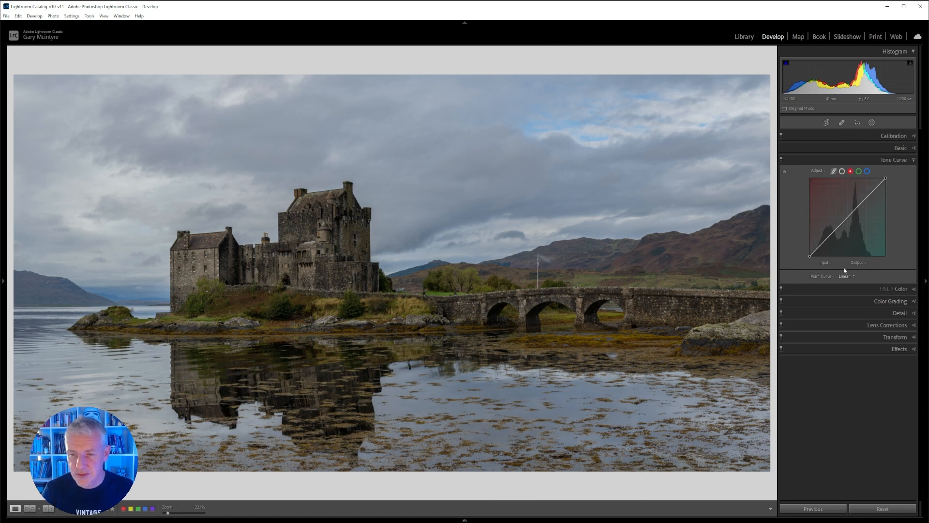
click(829, 237)
drag(828, 239, 828, 241)
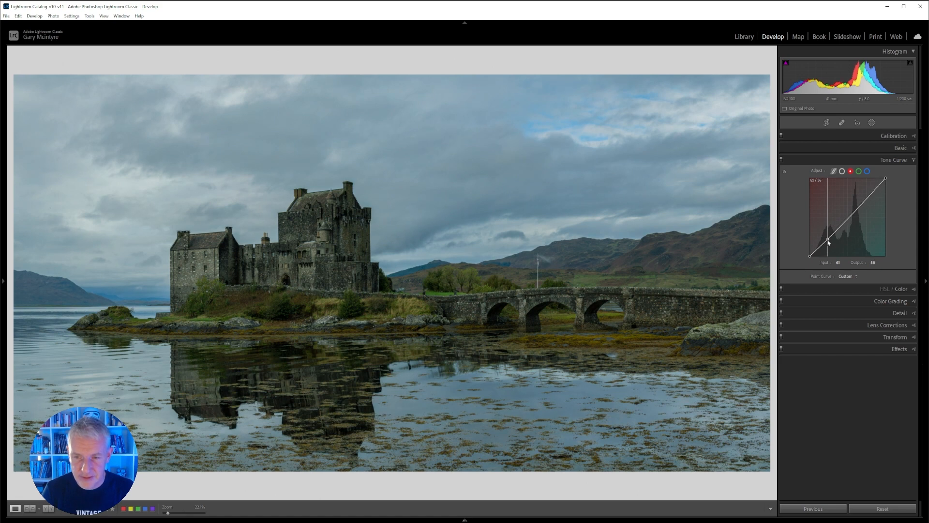
click(868, 199)
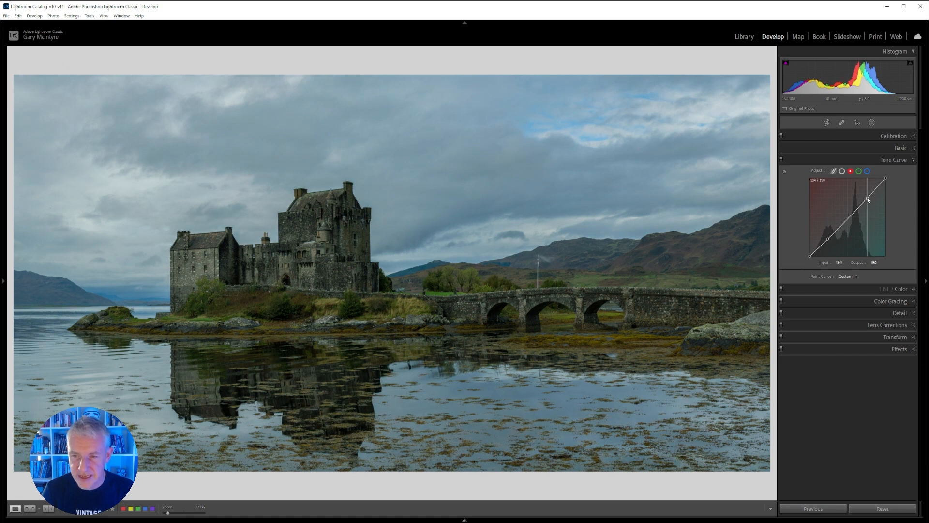
drag(868, 199, 868, 196)
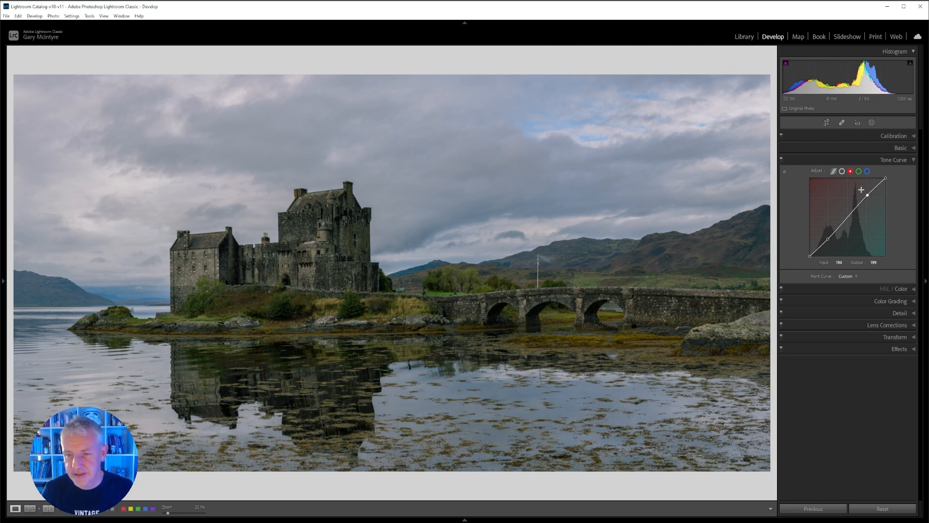
- Add a shadow point at 65/59 and a highlight point at 190/192 to the green tone curve
click(859, 172)
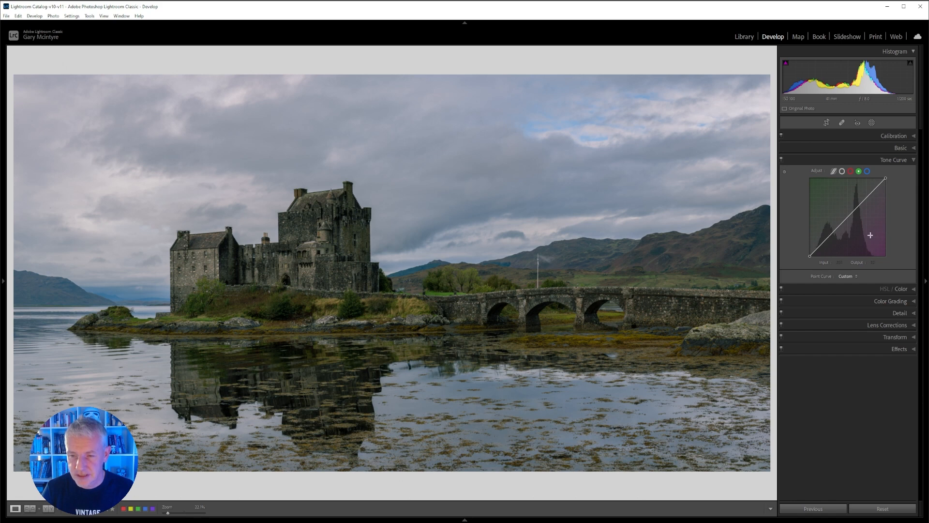
click(829, 236)
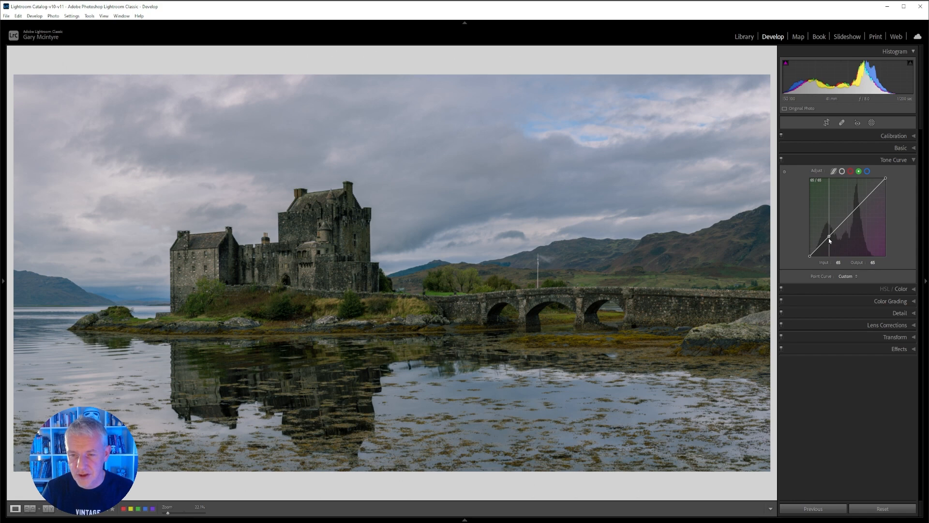
drag(829, 239, 830, 243)
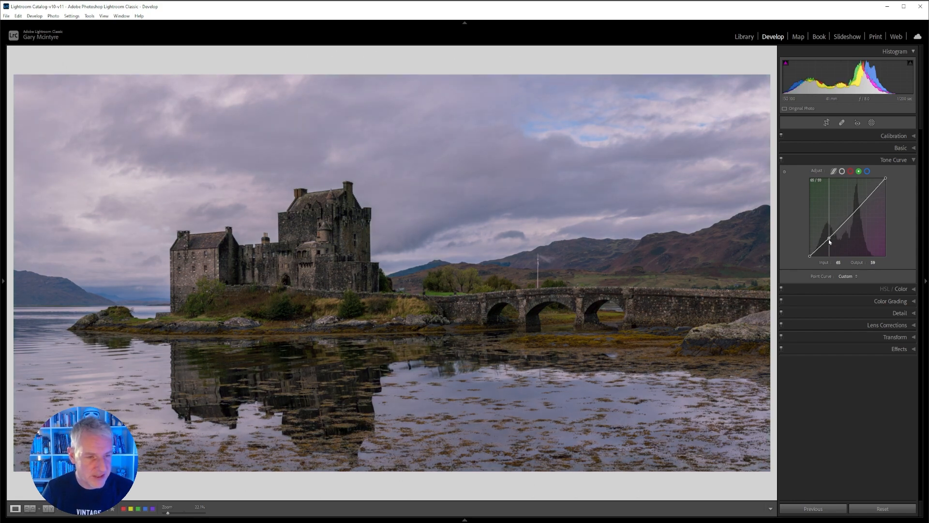
click(867, 201)
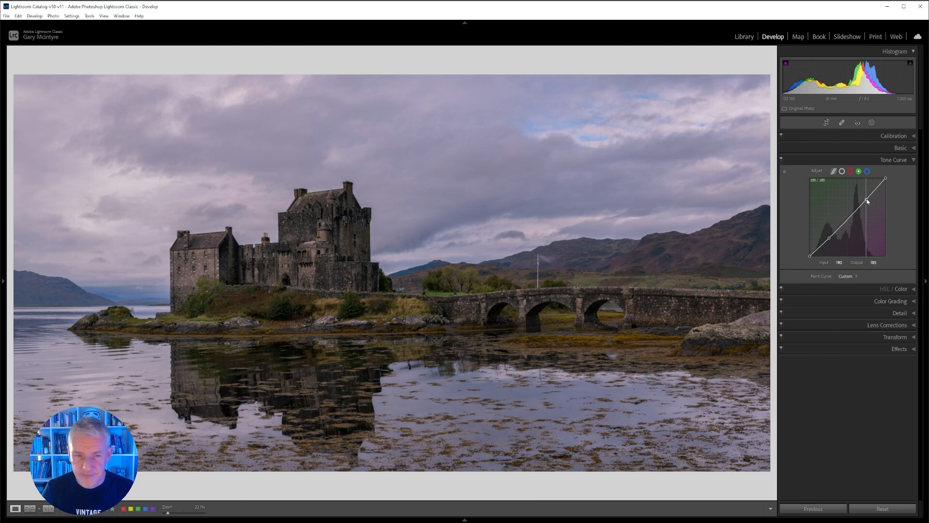
drag(867, 201, 868, 200)
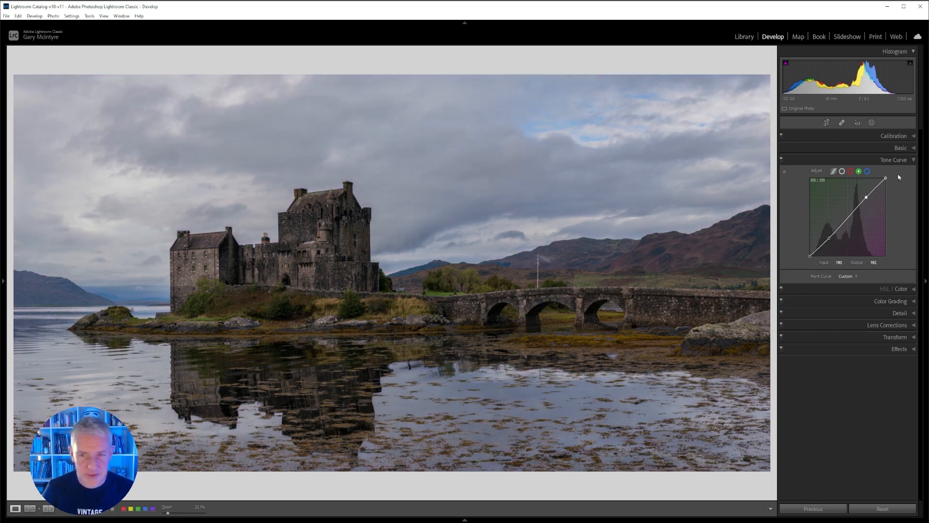
- Add a shadow point at 65/62 and a highlight point at 188/194 to the blue tone curve
click(867, 171)
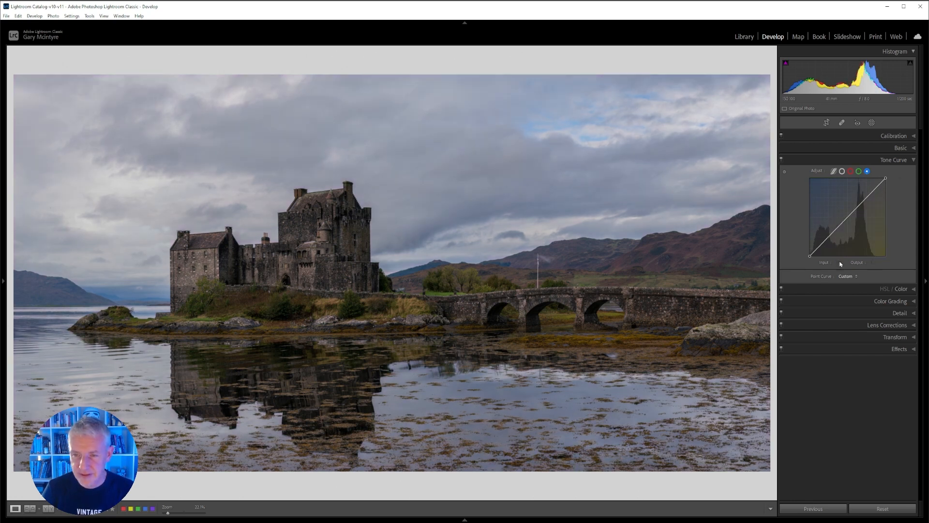
click(829, 237)
drag(830, 240, 829, 242)
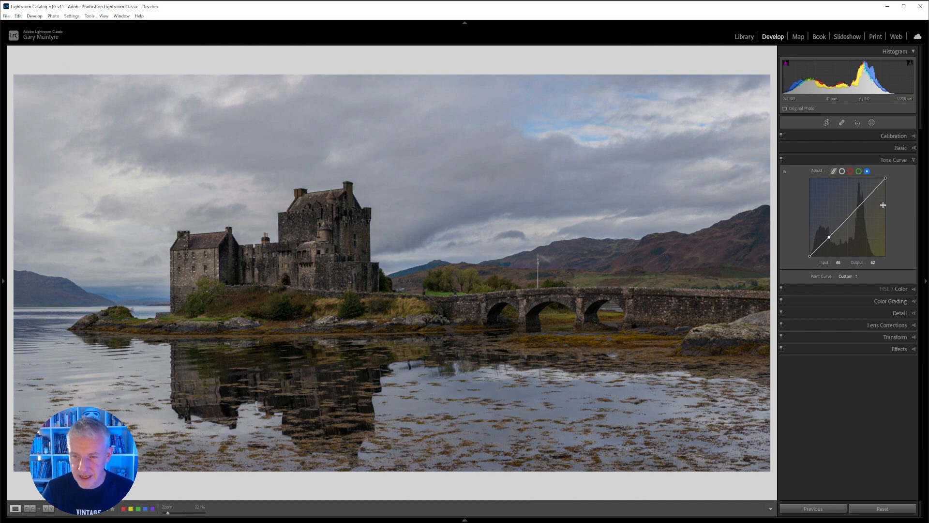
click(866, 199)
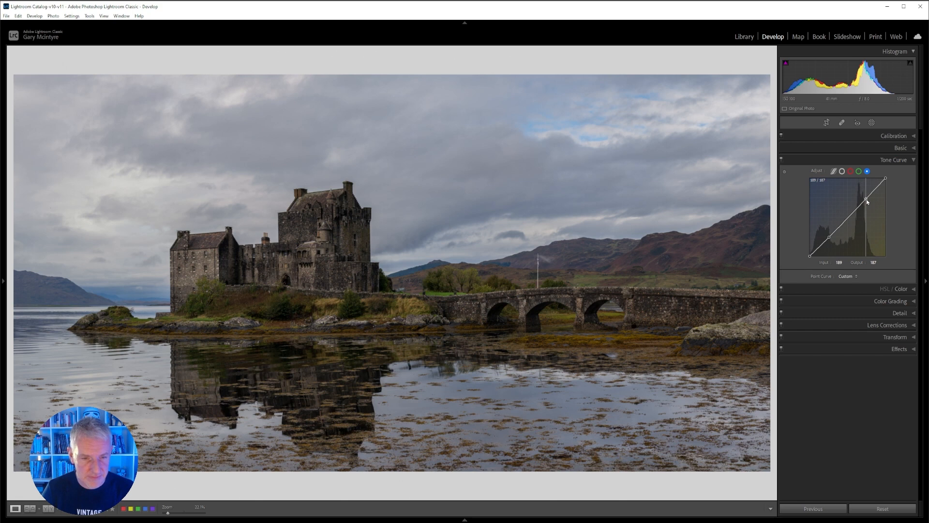
drag(866, 198, 866, 197)
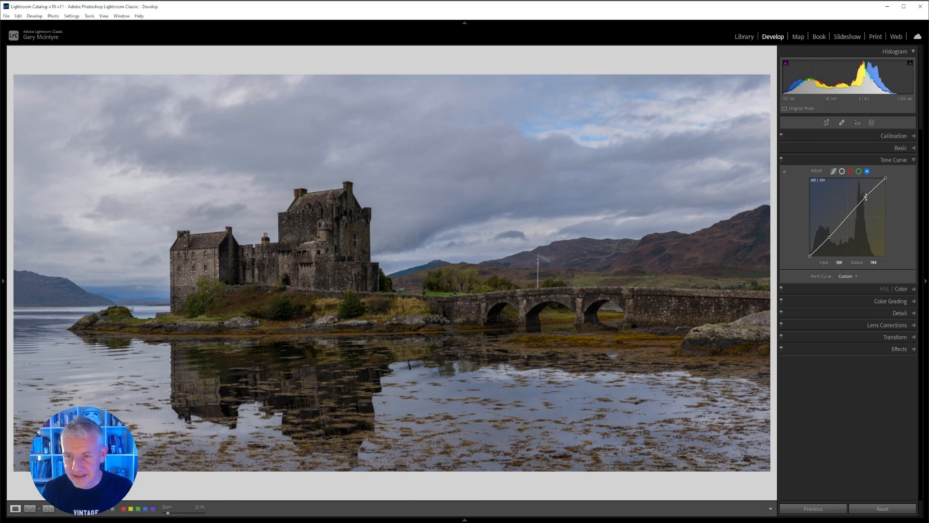
drag(864, 200, 866, 197)
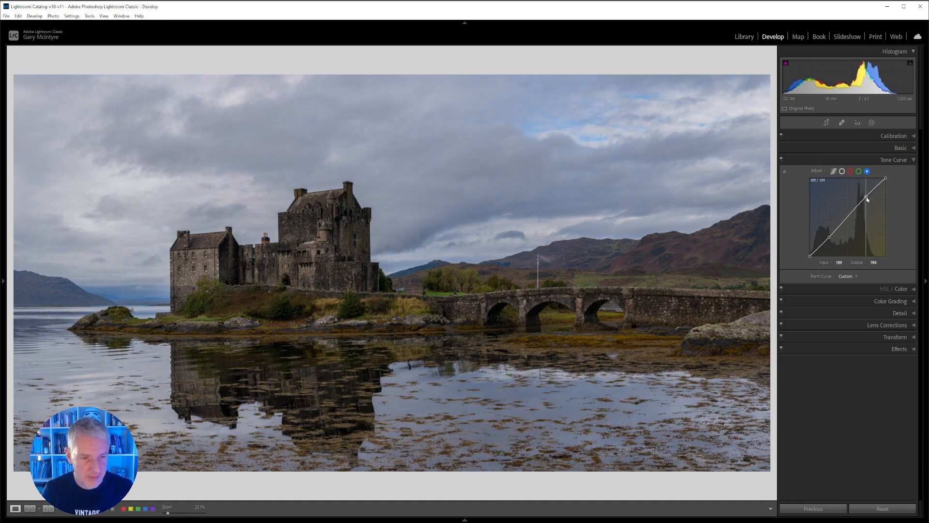
- Give the combined RGB curve a slight S with shadows at 63/59, raised highlights and a midpoint at 129/129, and close the Tone Curve
click(842, 171)
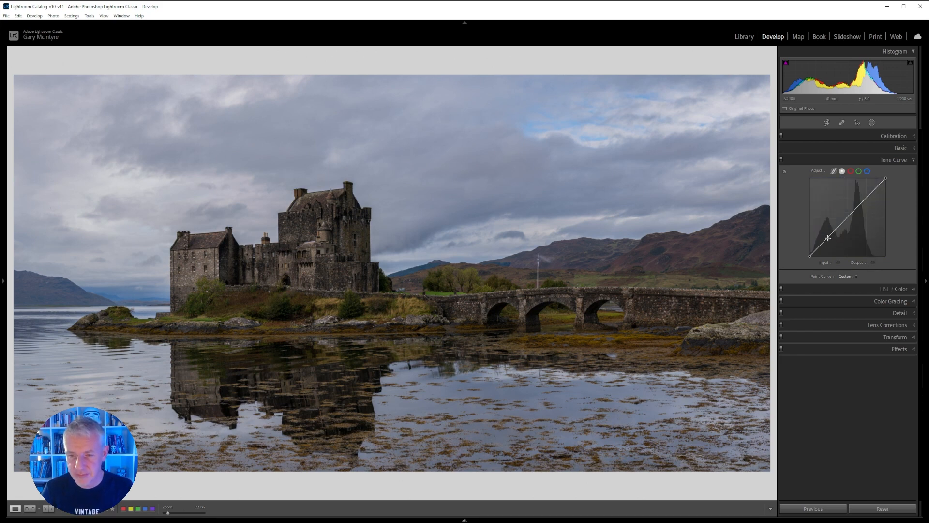
drag(828, 237, 829, 240)
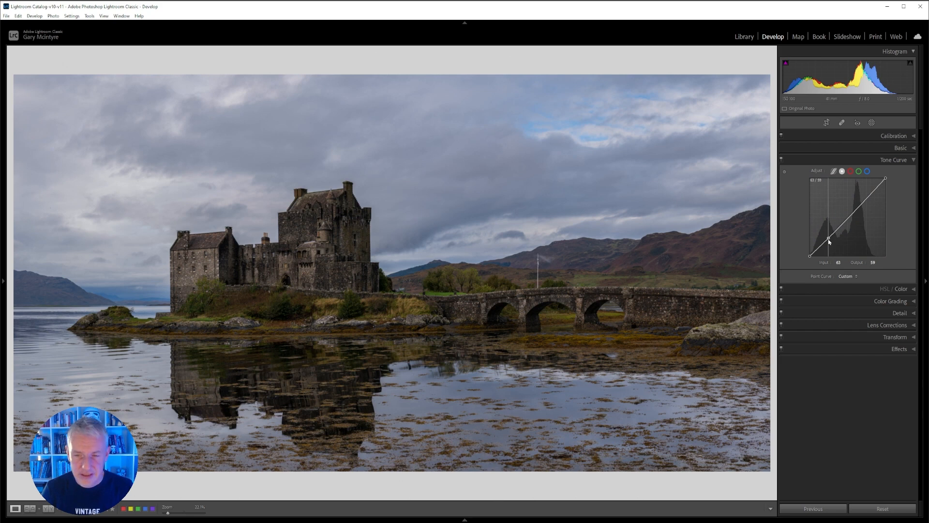
click(866, 200)
drag(866, 201, 849, 218)
click(848, 217)
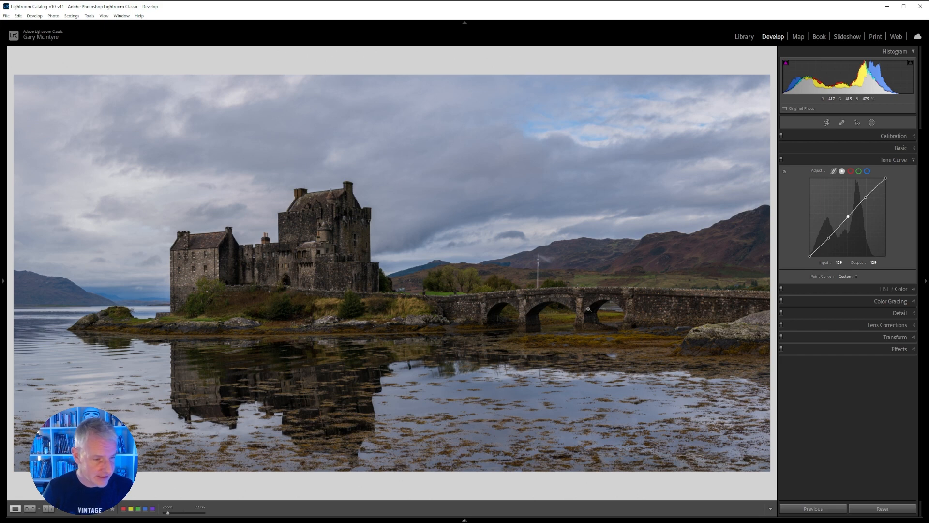
click(914, 162)
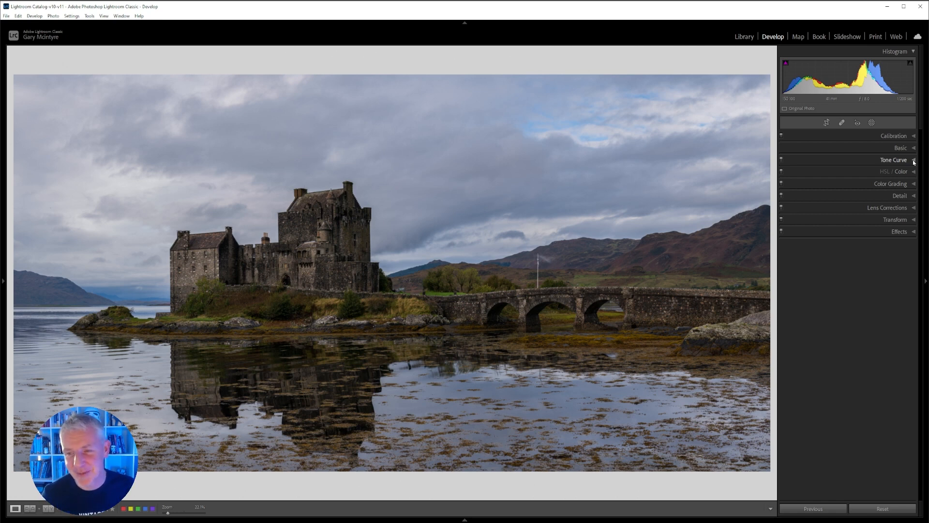
- Set the saturation of the blue tones to +1 in the HSL / Color adjustments
click(911, 172)
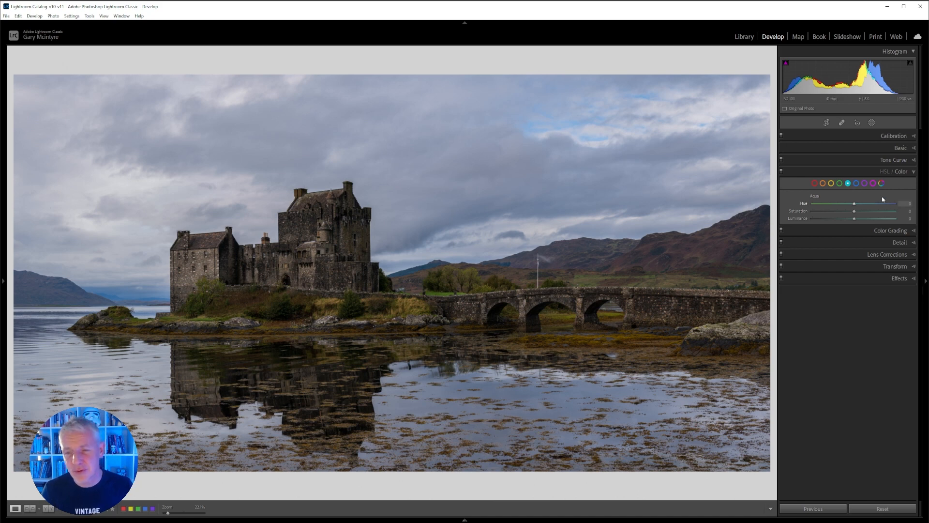
click(856, 184)
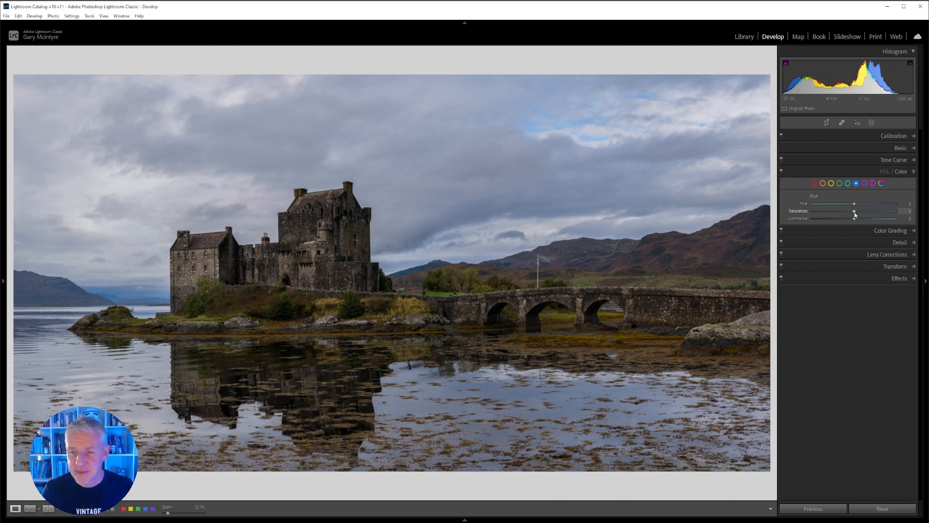
mouse_move(855, 213)
mouse_down()
mouse_move(841, 213)
mouse_move(855, 213)
mouse_up()
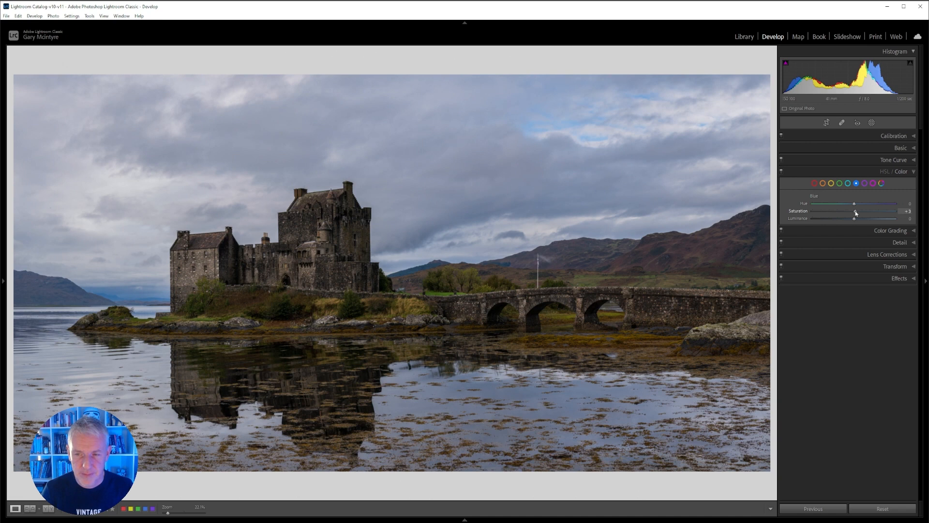
click(906, 211)
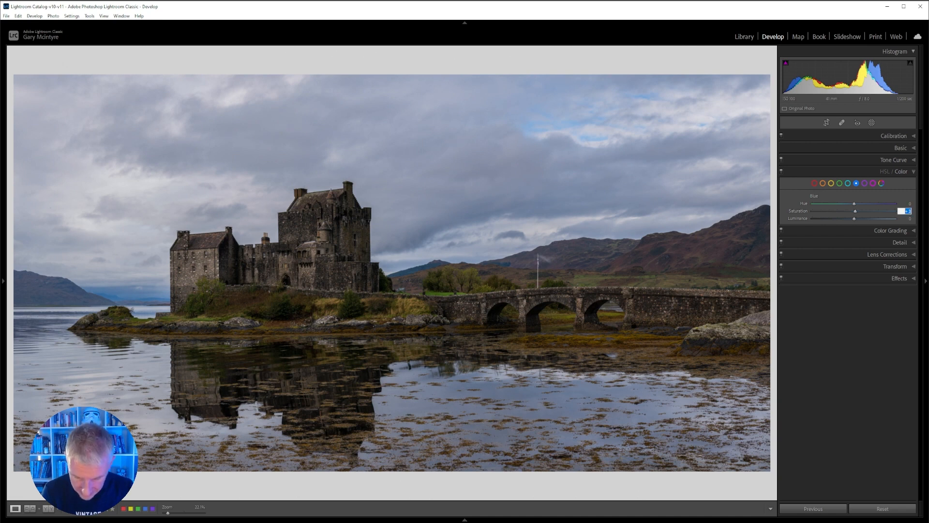
text(1)
key(Return)
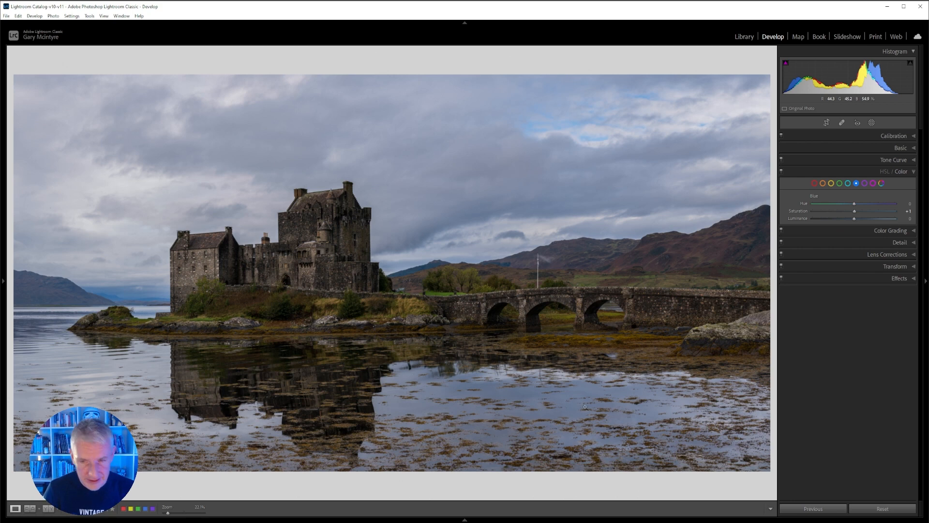
- Set the yellow tones to a hue of -12 and a saturation of +2 in the HSL / Color adjustments
click(831, 183)
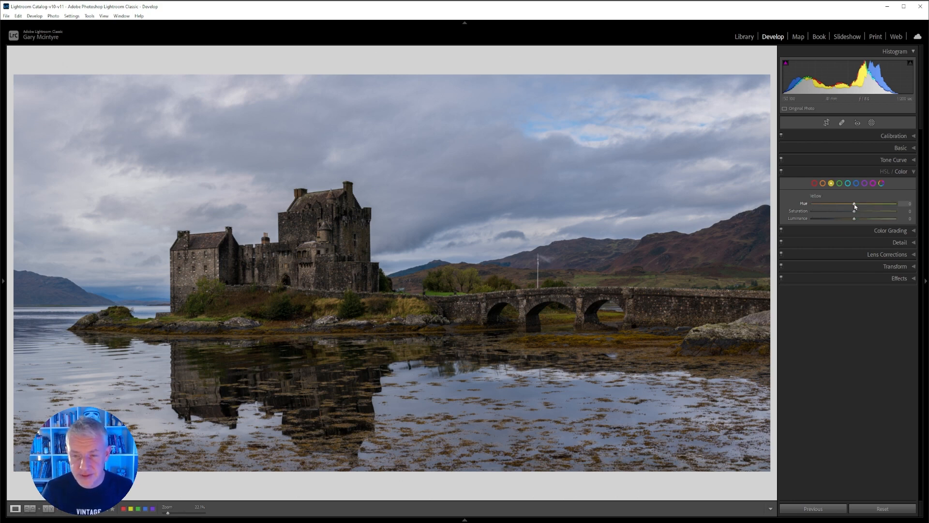
drag(852, 206, 854, 213)
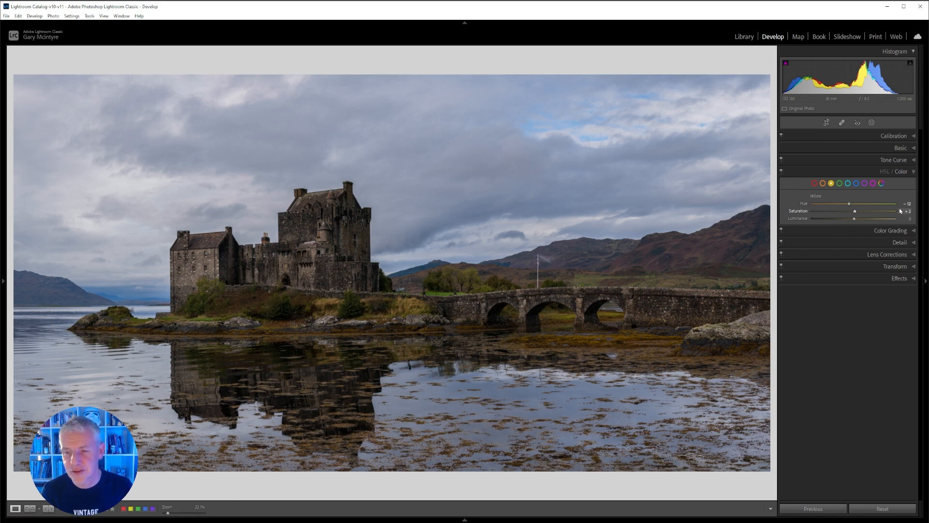
- Sharpen the photo with an amount of about 48, using the edge mask preview to set masking to 60
click(900, 242)
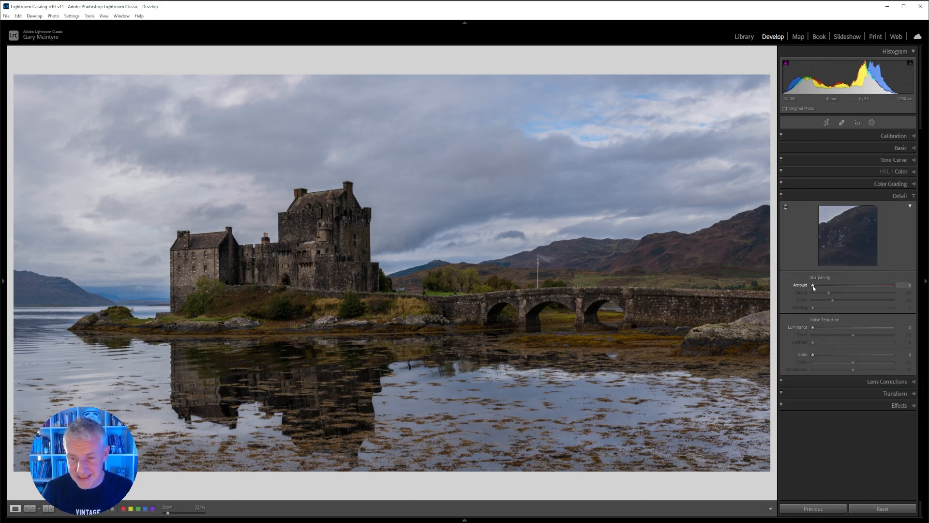
drag(813, 287, 834, 288)
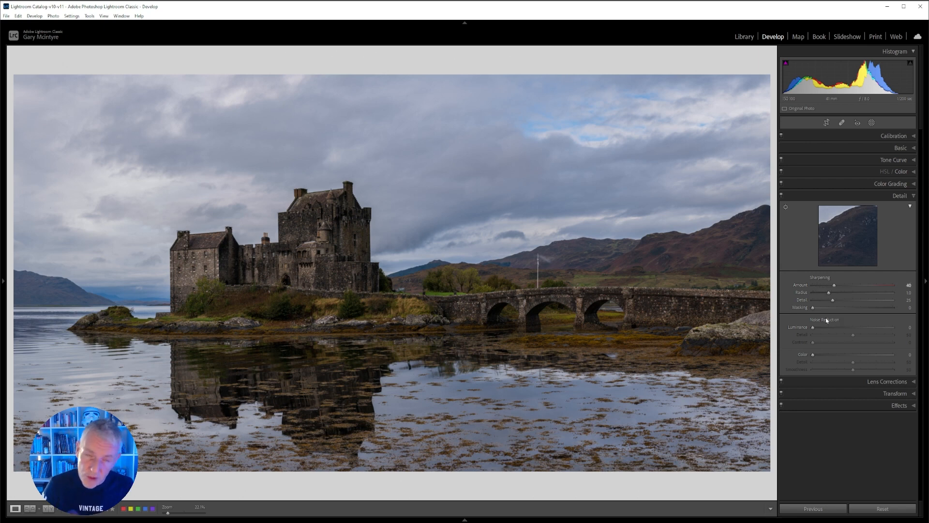
key(alt)
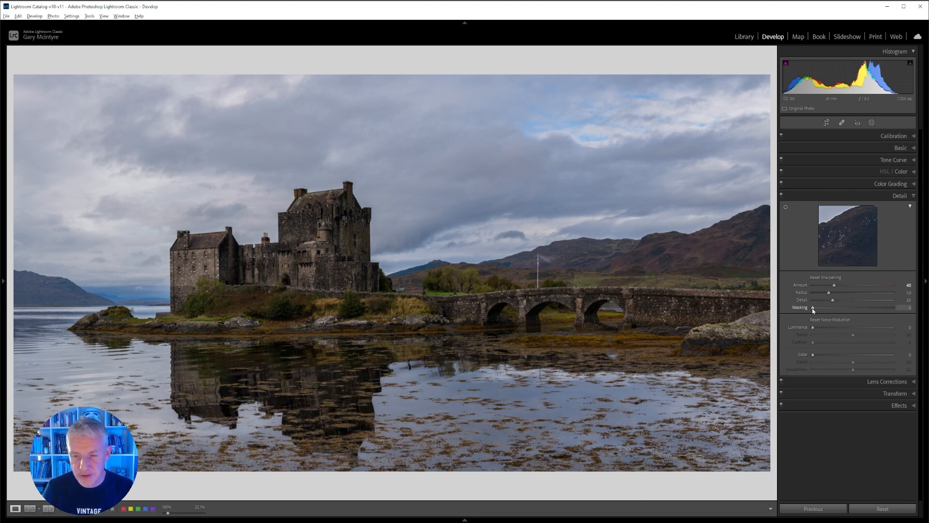
drag(813, 311, 862, 309)
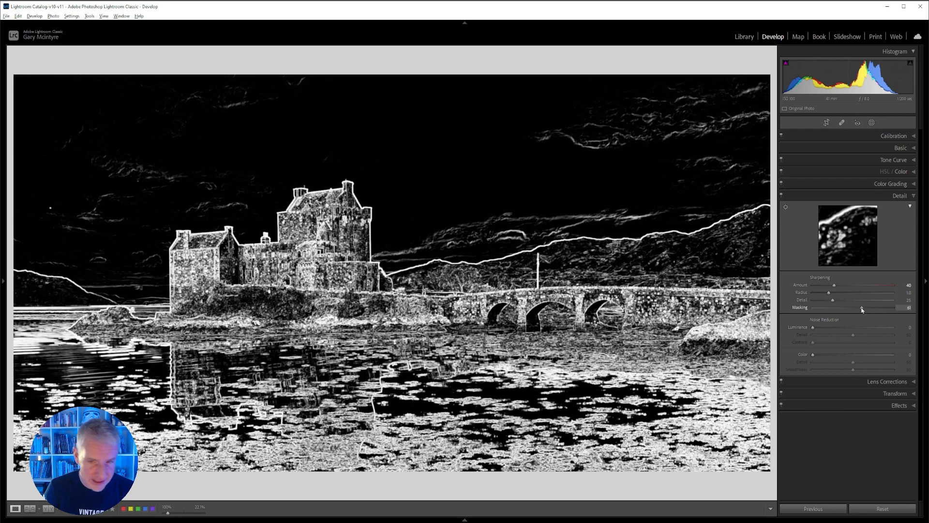
drag(862, 310, 926, 297)
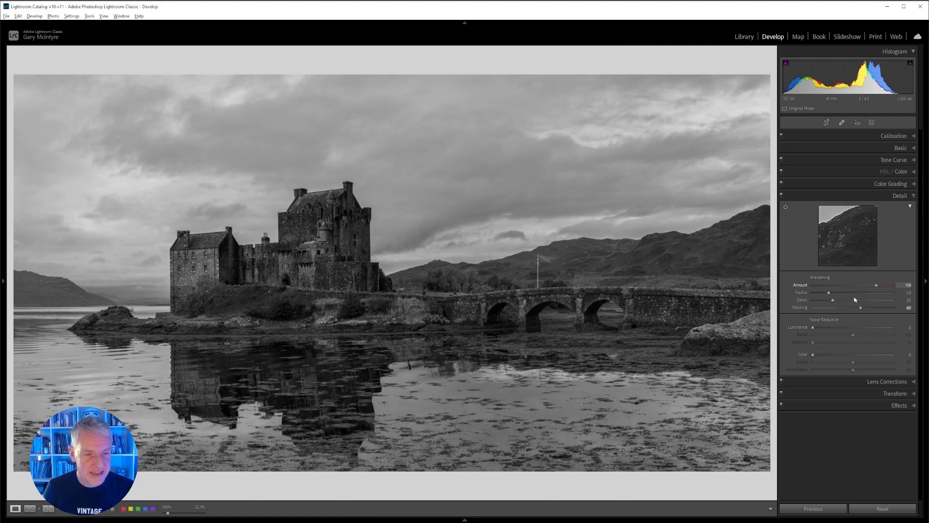
drag(855, 300, 818, 296)
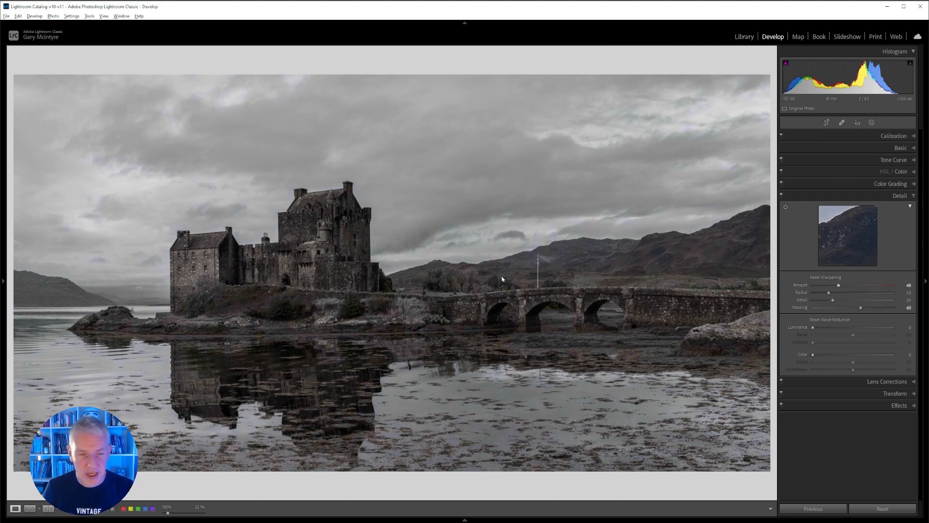
- Refine the sharpening at full size on the castle to amount 59 and masking 66, and hide the detail preview
click(329, 228)
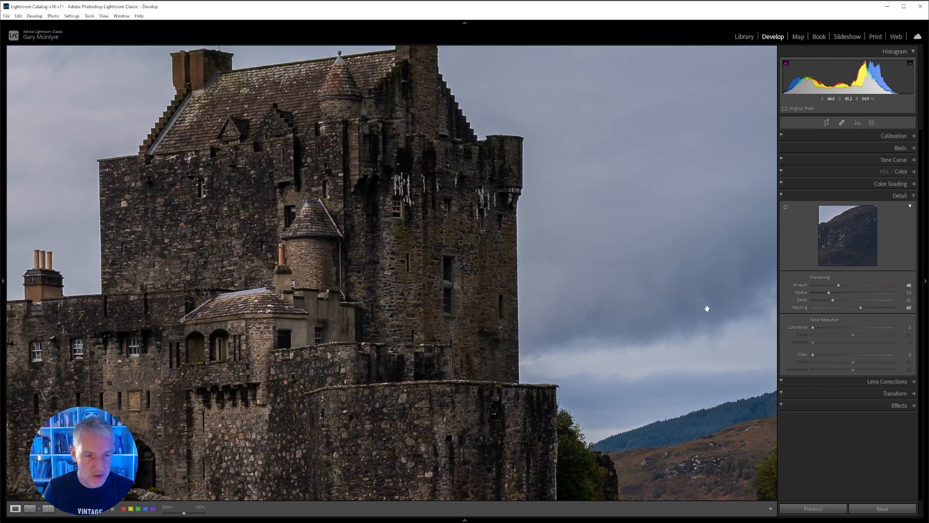
key(alt)
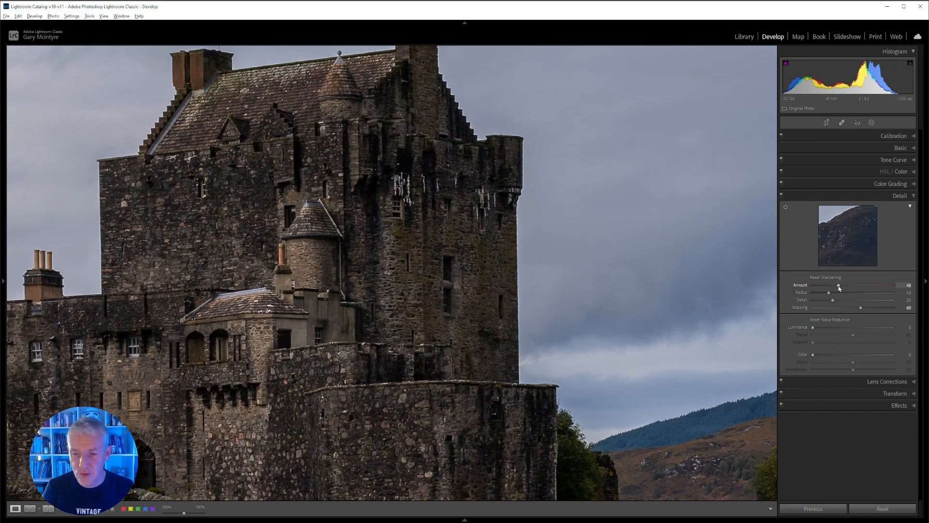
drag(845, 288, 895, 291)
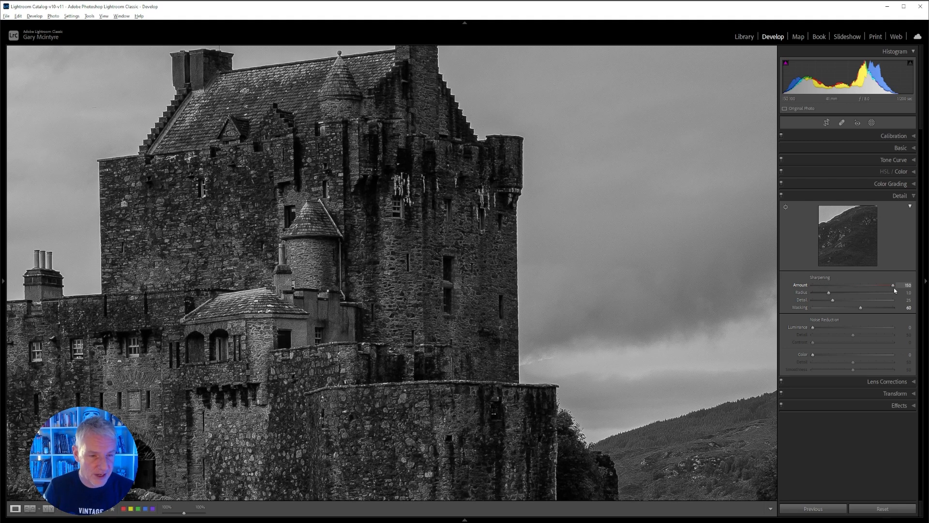
drag(894, 289, 845, 287)
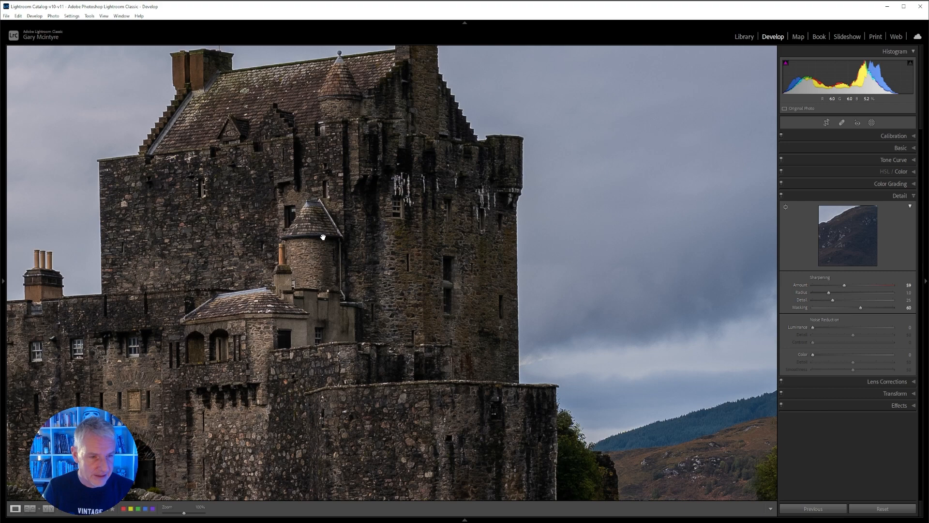
alt+click(861, 309)
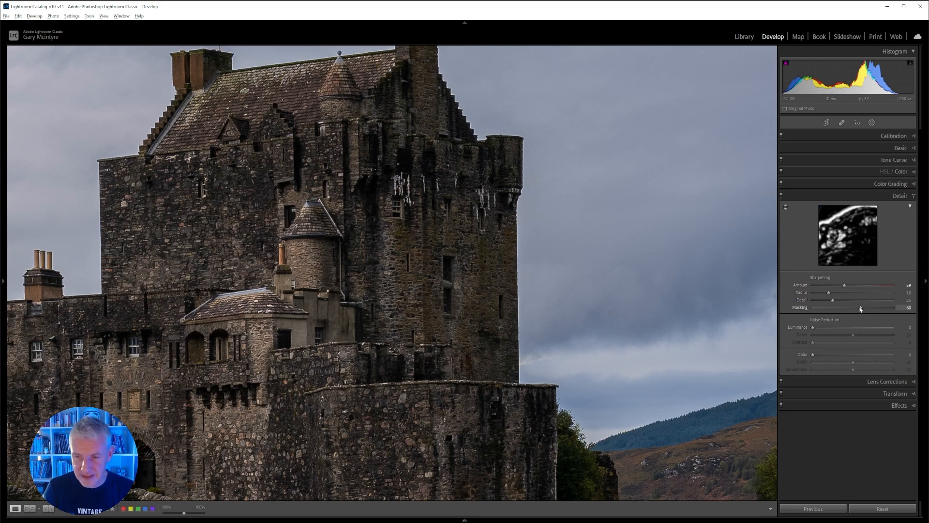
drag(860, 308, 865, 309)
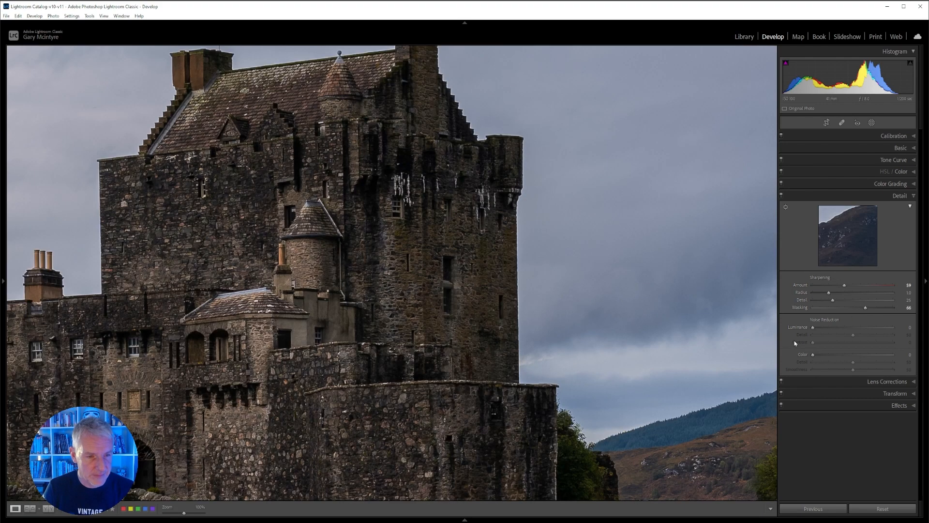
click(325, 234)
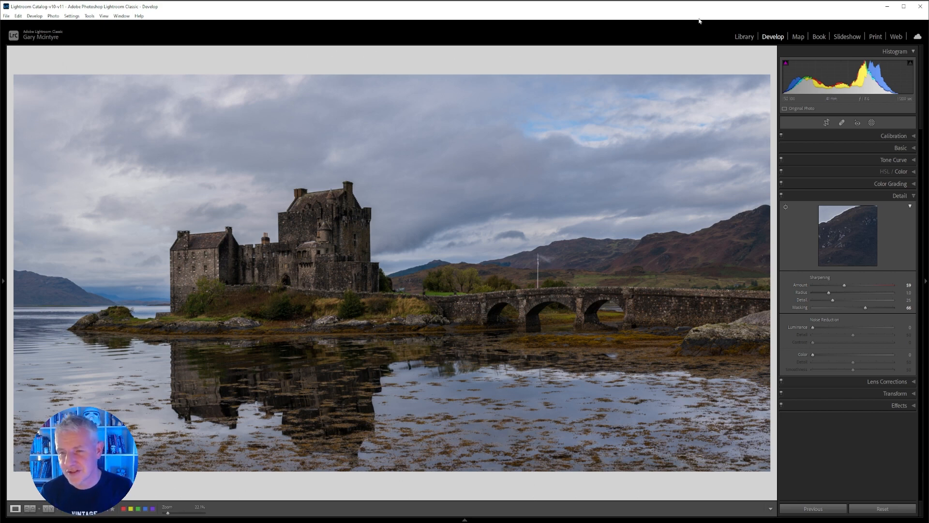
click(910, 206)
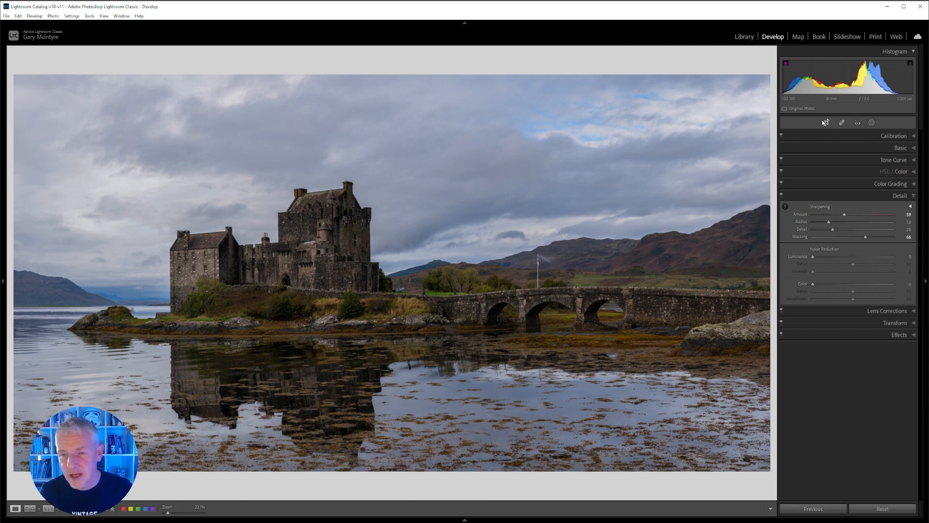
- Create a new mask with an automatic selection of the sky
click(872, 122)
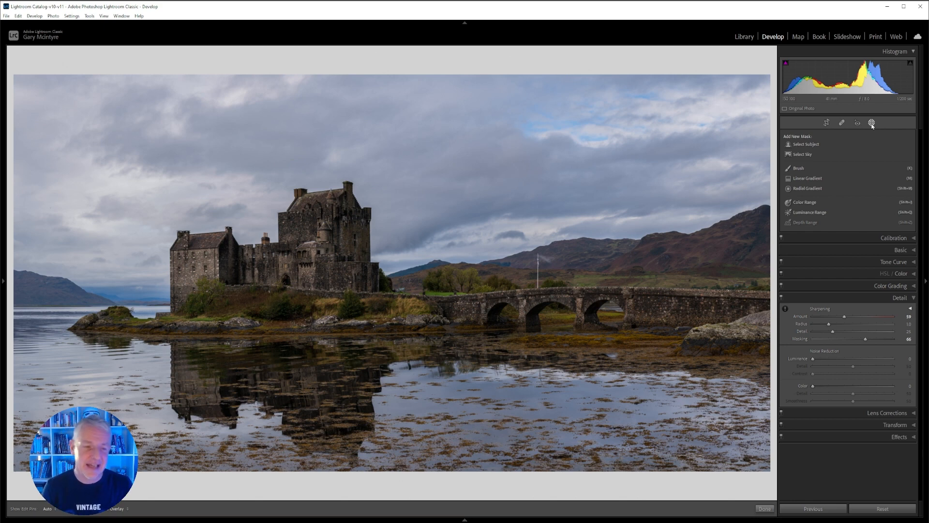
click(871, 124)
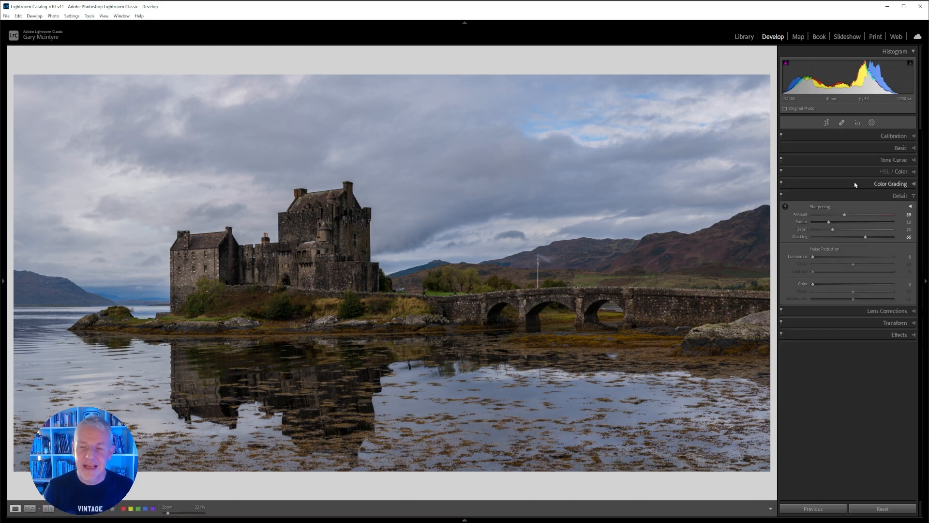
click(872, 122)
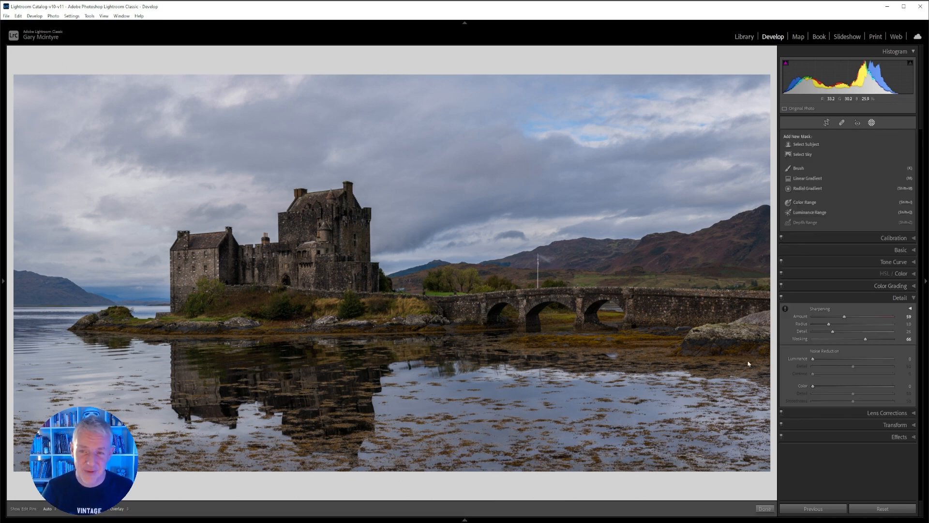
click(808, 155)
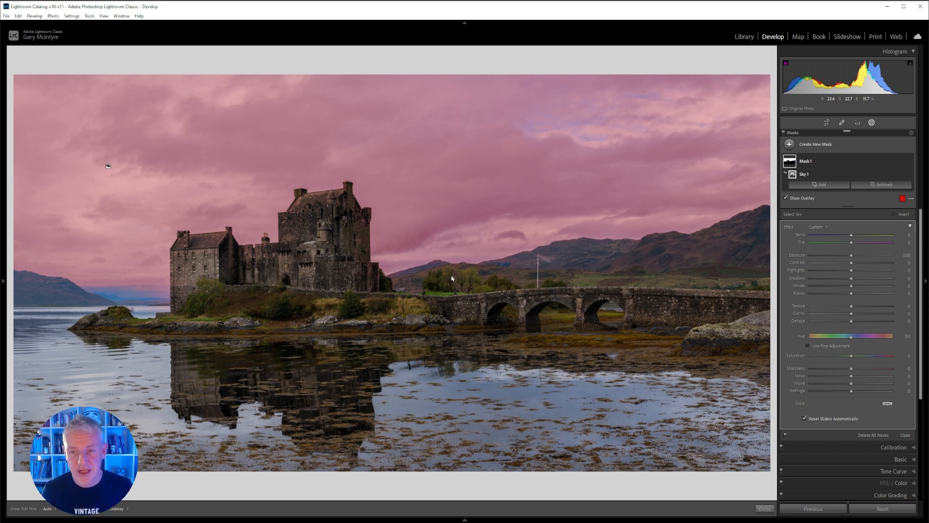
- Subtract the castle from the sky mask with a brush at feather 82, flow 64 and density 66
click(886, 185)
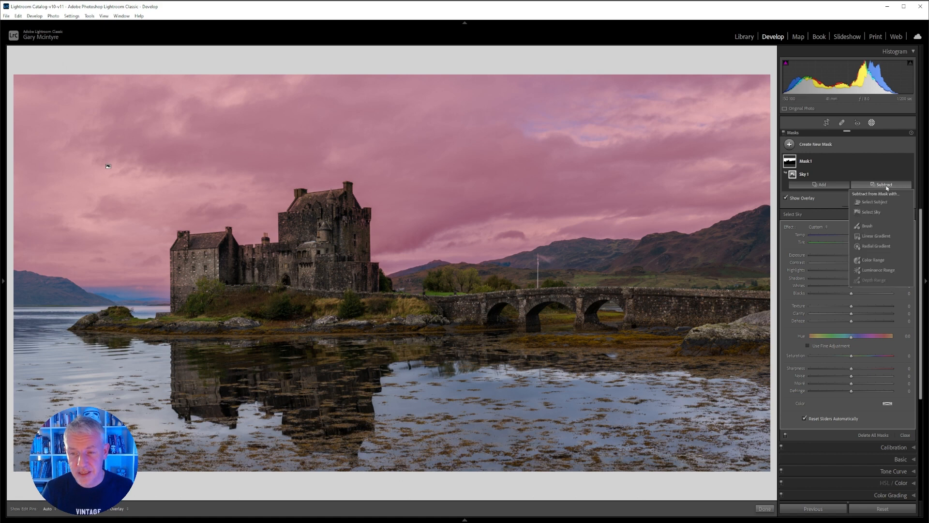
click(867, 225)
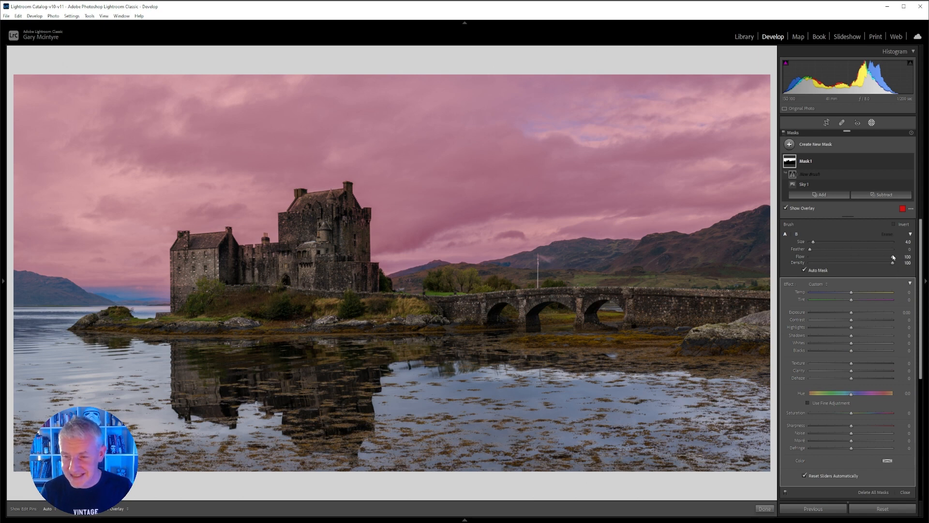
drag(893, 257, 864, 264)
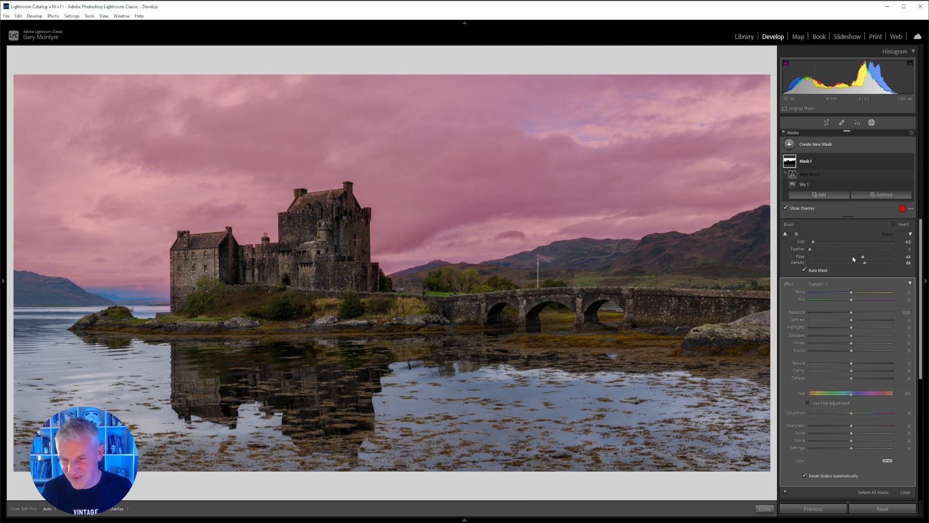
drag(811, 249, 878, 248)
key(h)
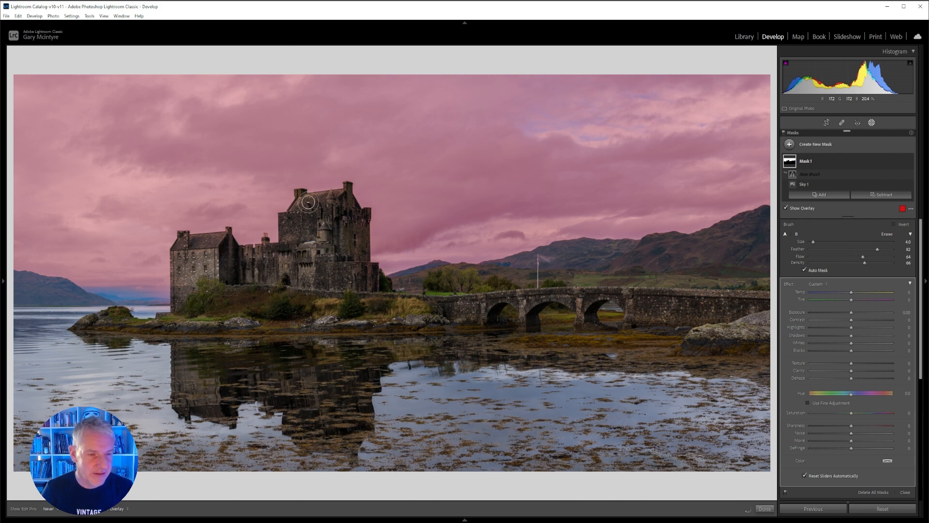
drag(357, 214, 347, 286)
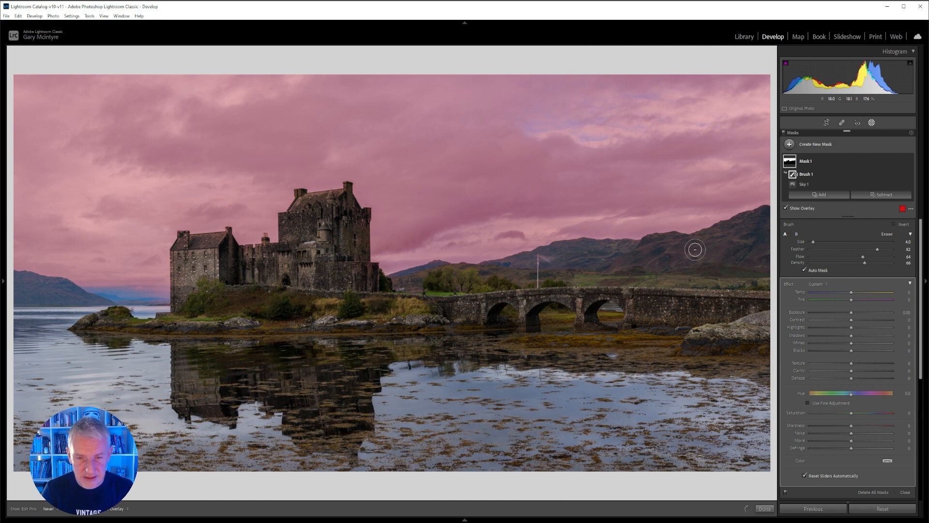
key(h)
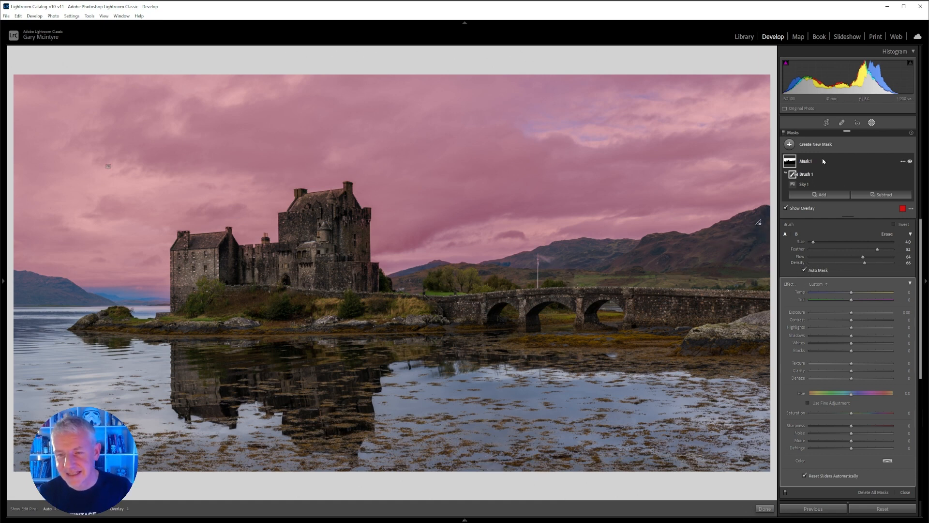
- Without the overlay, set the sky mask's exposure to -0.32, contrast 4, highlights about -13, shadows about -5, dehaze 4 and saturation 4
click(804, 184)
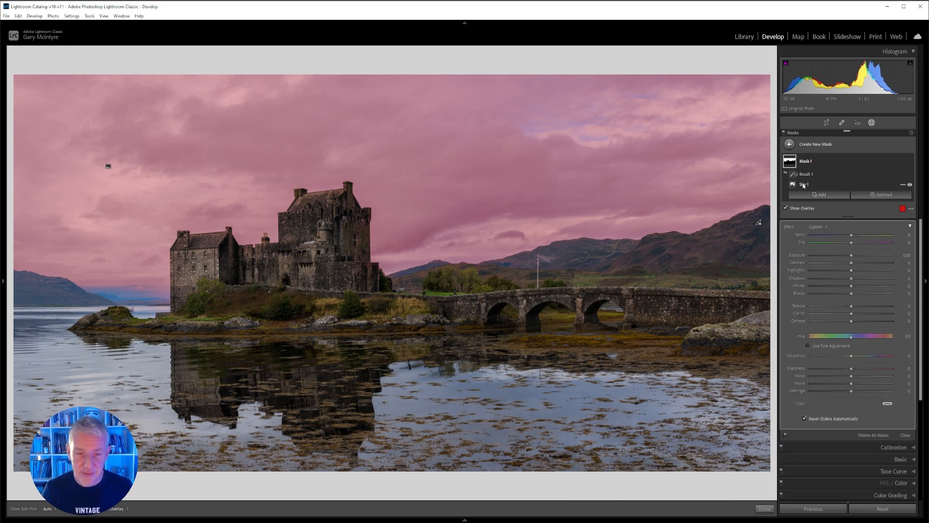
click(792, 162)
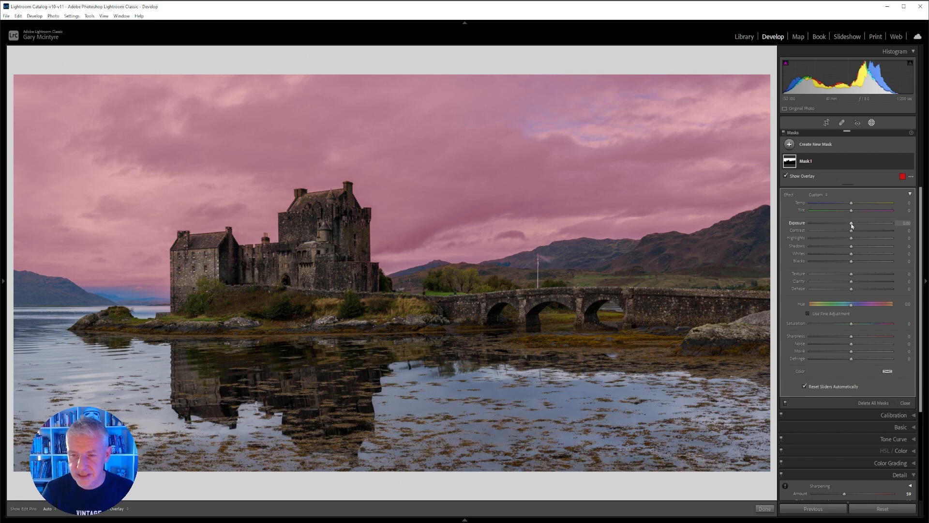
key(o)
drag(853, 225, 848, 226)
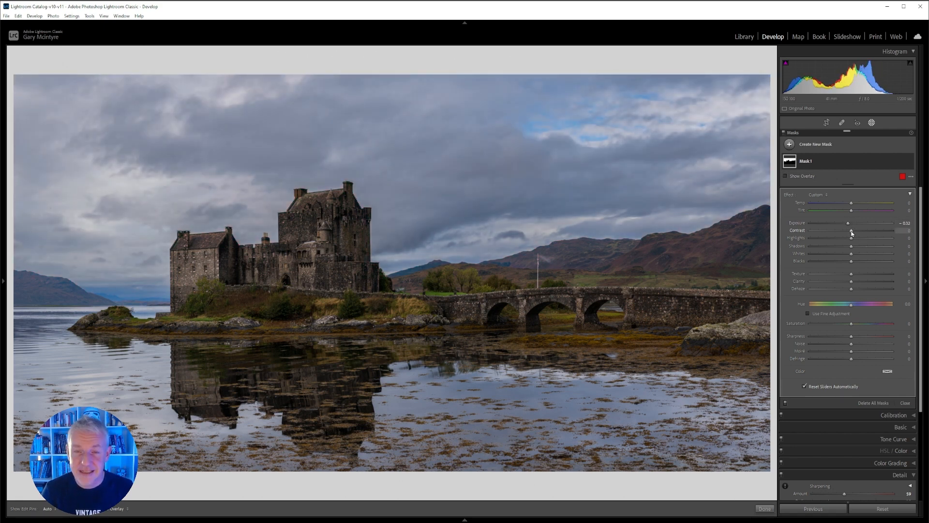
drag(852, 233, 854, 232)
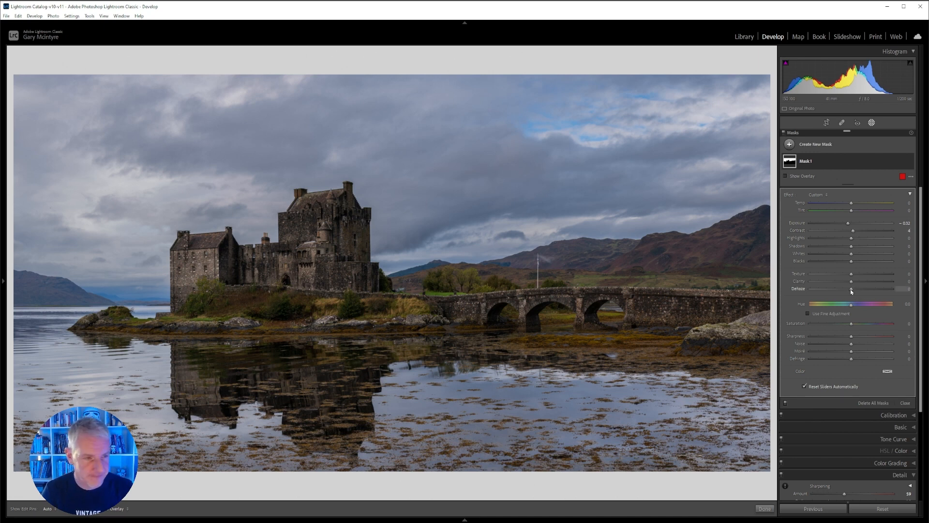
mouse_move(851, 289)
mouse_down()
mouse_move(881, 290)
mouse_move(853, 289)
mouse_up()
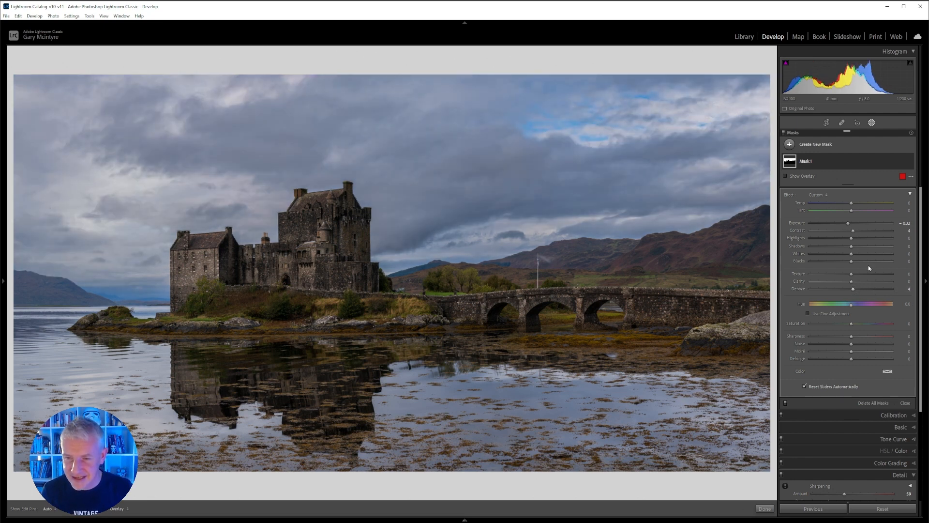
mouse_move(854, 246)
mouse_down()
mouse_move(796, 248)
mouse_move(913, 258)
mouse_move(838, 253)
mouse_move(878, 242)
mouse_move(848, 242)
mouse_up()
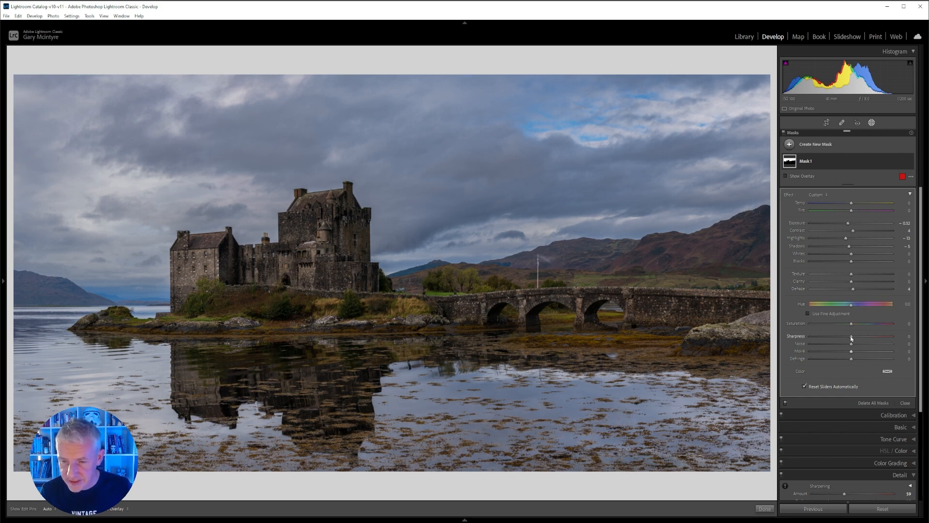
mouse_move(851, 324)
mouse_down()
mouse_move(836, 325)
mouse_move(851, 325)
mouse_up()
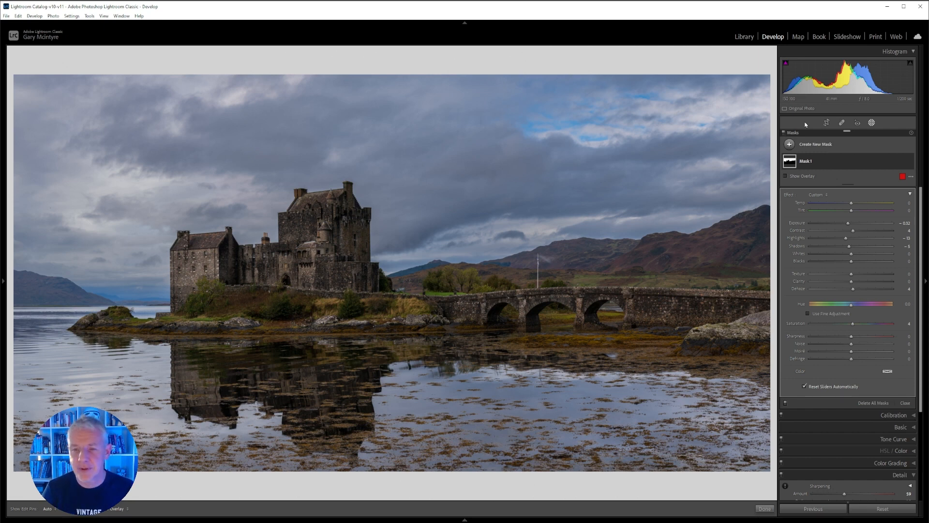
- Rename the mask as "sky"
click(804, 162)
double_click(804, 162)
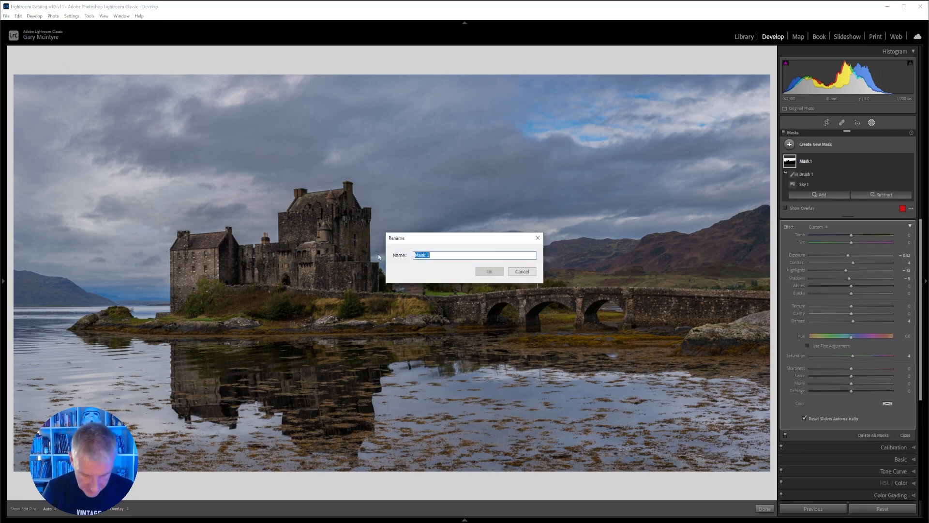
text(sky)
key(Return)
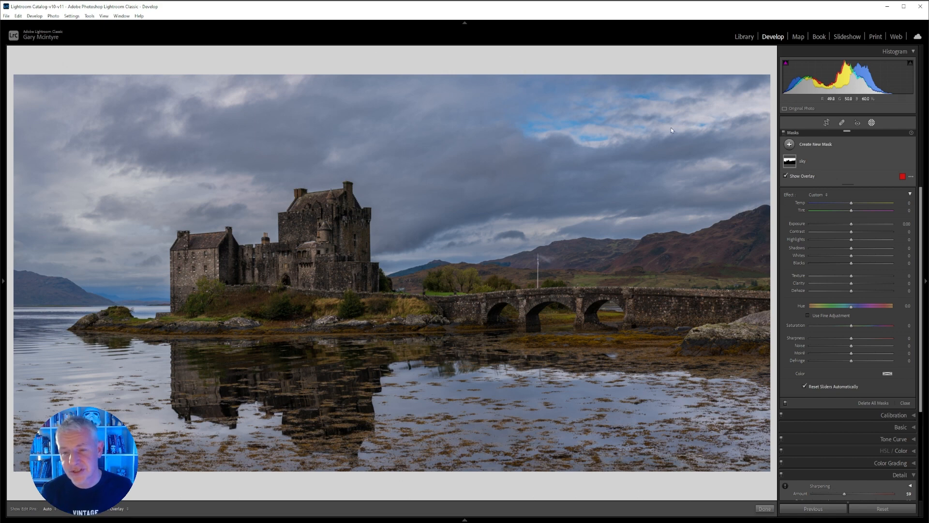
- Create a new mask with an automatic sky selection and invert it to cover the land and water
click(789, 144)
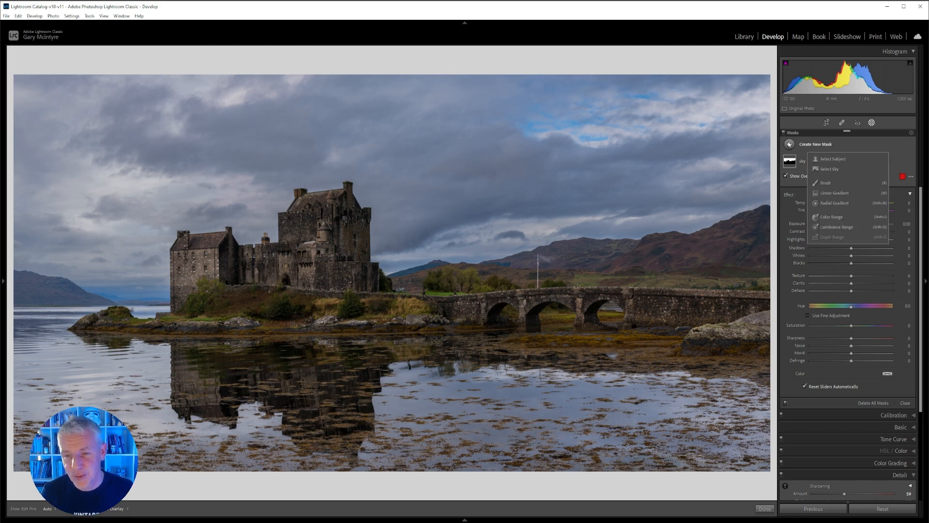
click(830, 169)
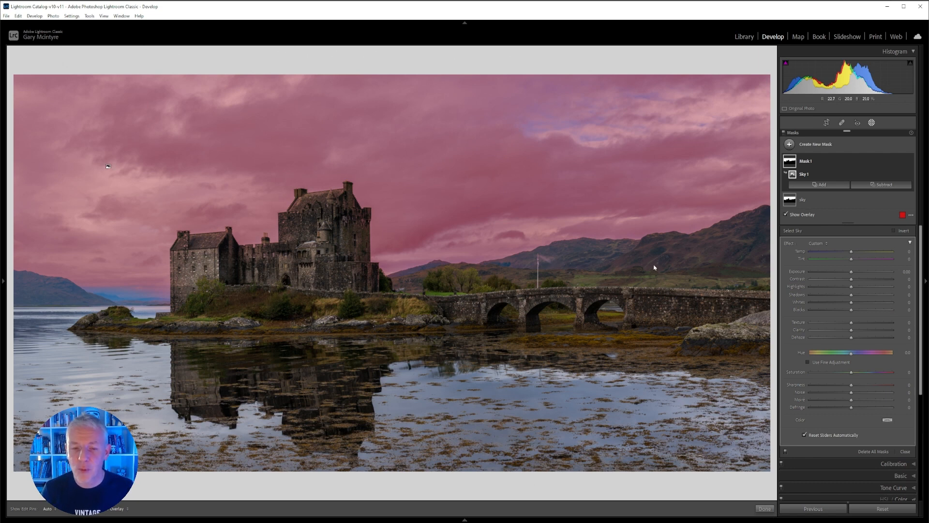
click(894, 231)
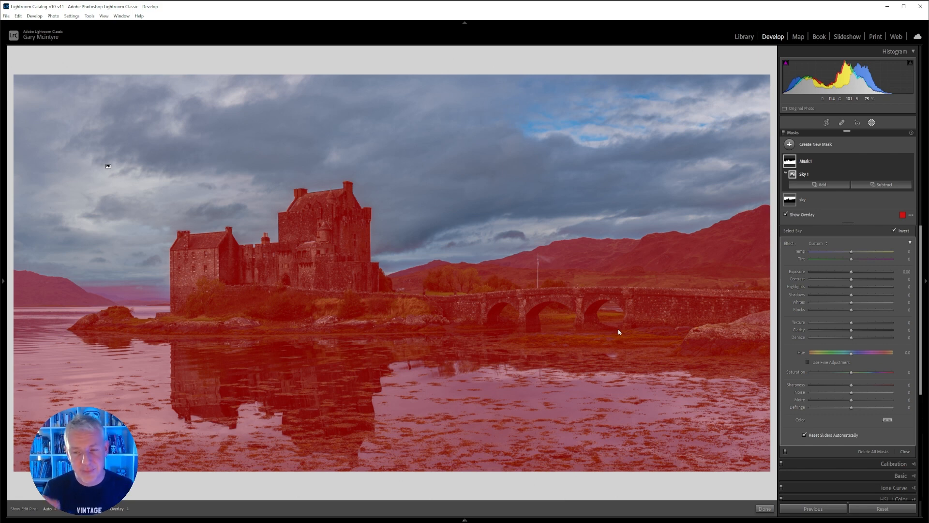
- Subtract the hills, castle, island and bridge from the inverted mask with an auto-mask brush at feather 0, flow 100 and density 100
click(880, 185)
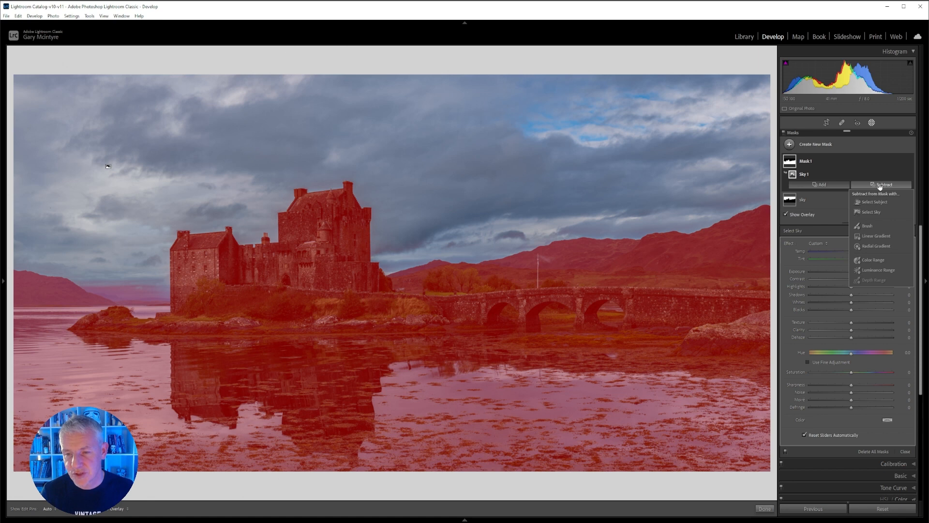
click(867, 225)
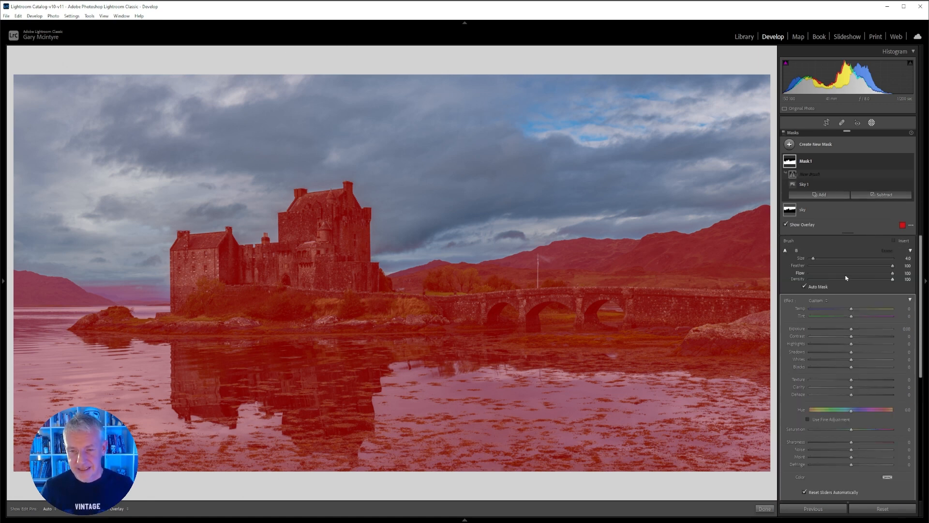
drag(892, 269, 809, 270)
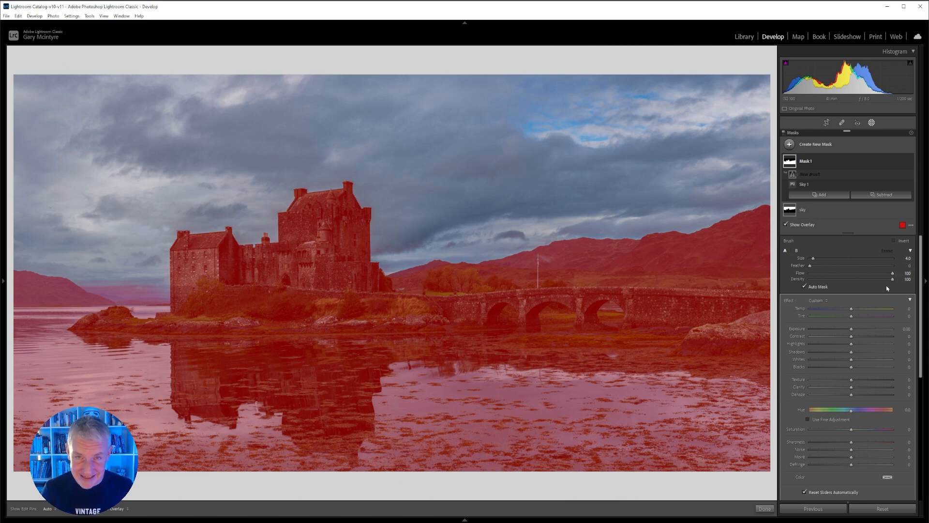
mouse_move(653, 251)
mouse_down()
mouse_move(720, 242)
mouse_move(662, 242)
mouse_move(725, 227)
mouse_move(659, 248)
mouse_move(713, 228)
mouse_move(552, 248)
mouse_move(567, 234)
mouse_move(581, 236)
mouse_move(520, 261)
mouse_move(543, 254)
mouse_move(442, 264)
mouse_move(397, 272)
mouse_move(394, 281)
mouse_move(550, 252)
mouse_move(535, 245)
mouse_move(746, 231)
mouse_move(690, 231)
mouse_move(783, 202)
mouse_move(757, 210)
mouse_move(789, 209)
mouse_move(728, 234)
mouse_move(776, 224)
mouse_move(714, 222)
mouse_move(729, 232)
mouse_move(720, 257)
mouse_move(785, 253)
mouse_up()
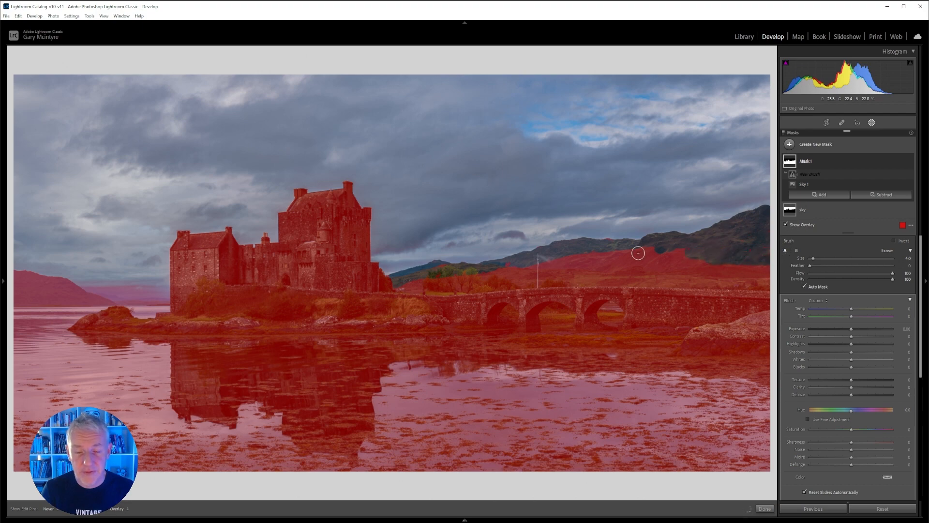
mouse_move(438, 284)
mouse_down()
mouse_move(332, 255)
mouse_move(377, 283)
mouse_up()
scroll(378, 283, up, 7)
drag(586, 300, 716, 291)
drag(310, 305, 203, 305)
click(306, 220)
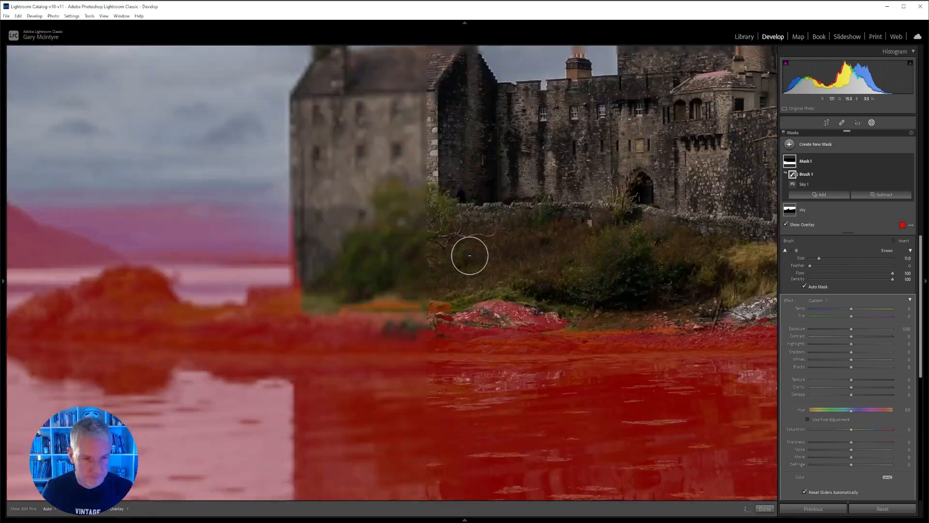
mouse_move(469, 255)
mouse_down()
mouse_move(76, 317)
mouse_move(256, 342)
mouse_up()
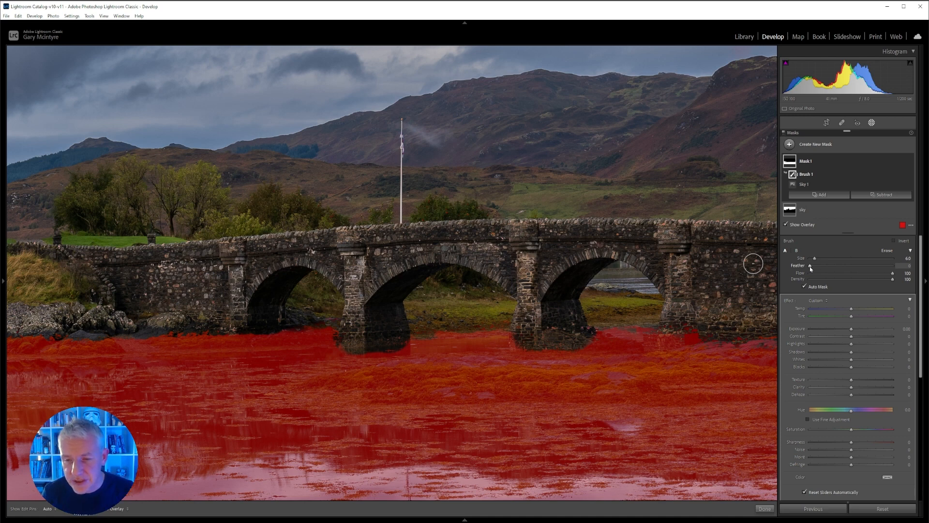
- Raise the subtracting brush's feather to about 95 and refine the mask edge along the waterline below the bridge
drag(809, 266, 877, 269)
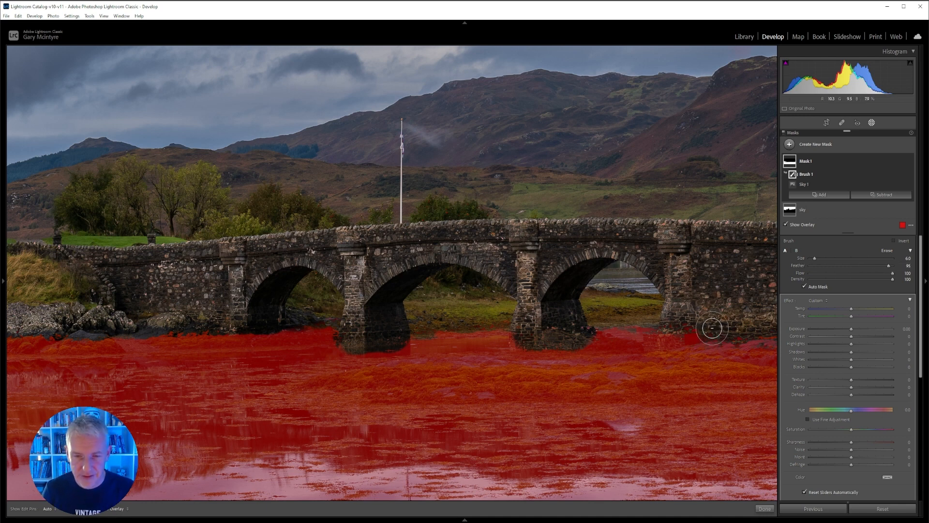
key(h)
mouse_move(589, 327)
mouse_down()
mouse_move(566, 329)
mouse_move(693, 328)
mouse_move(213, 322)
mouse_move(273, 321)
mouse_move(364, 323)
mouse_move(131, 330)
mouse_move(239, 337)
mouse_move(602, 327)
mouse_move(400, 323)
mouse_move(338, 326)
mouse_move(749, 326)
mouse_move(690, 334)
mouse_move(718, 299)
mouse_move(453, 294)
mouse_up()
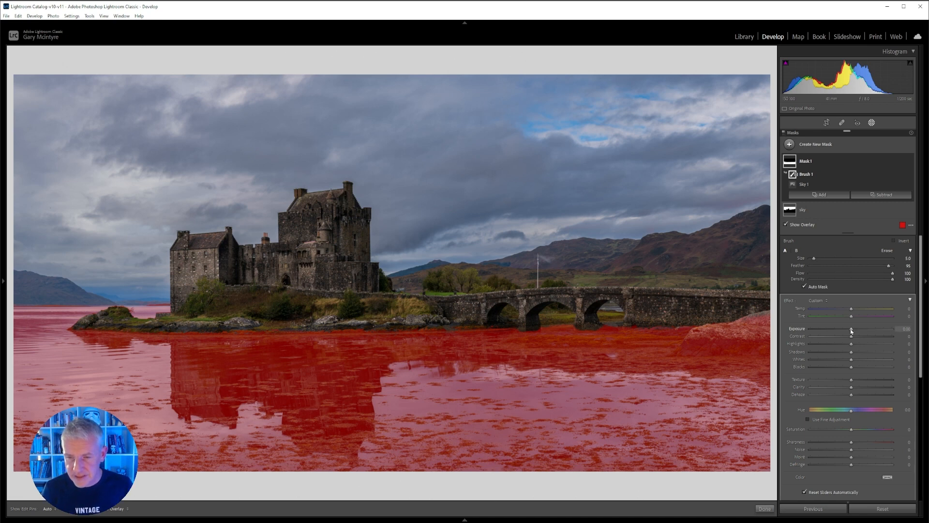
- Without the overlay, set the water mask's exposure to -0.35, highlights 17, shadows 26 and dehaze 4, and compare the photo before and after
key(o)
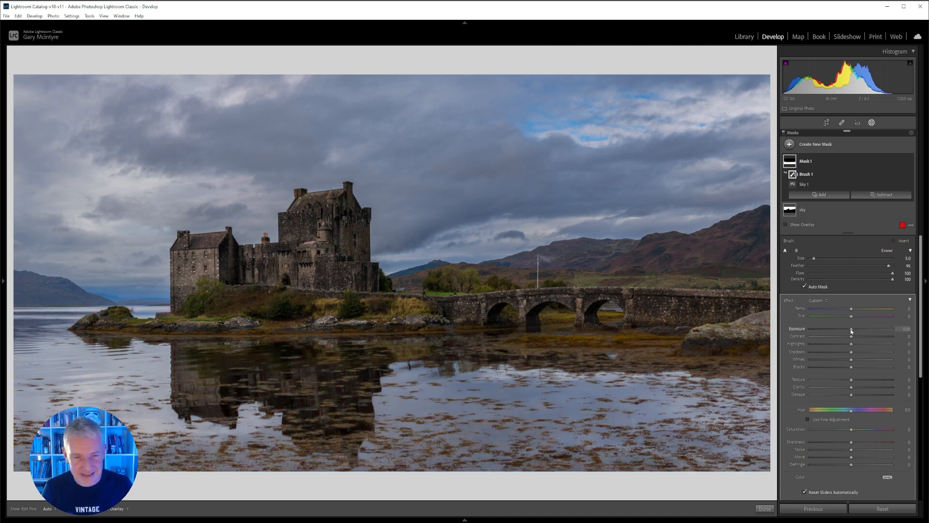
drag(851, 332, 847, 331)
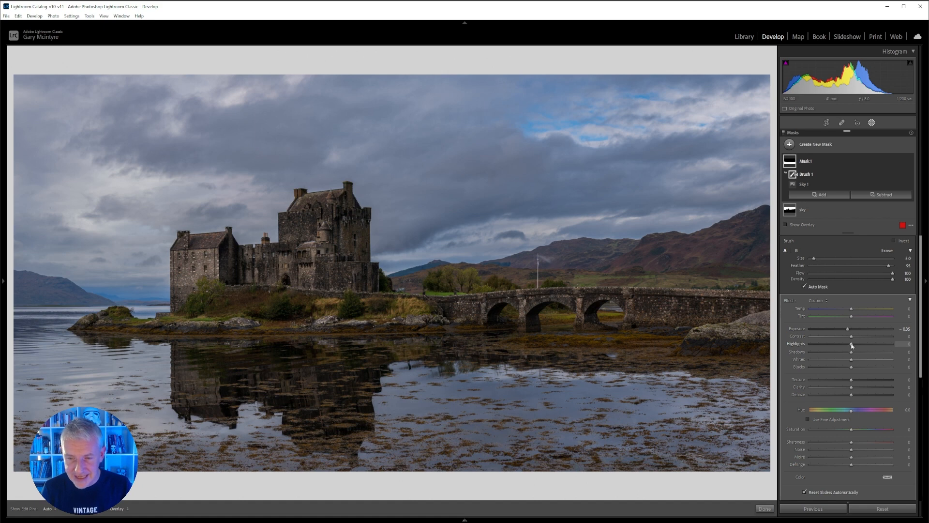
drag(853, 345, 890, 342)
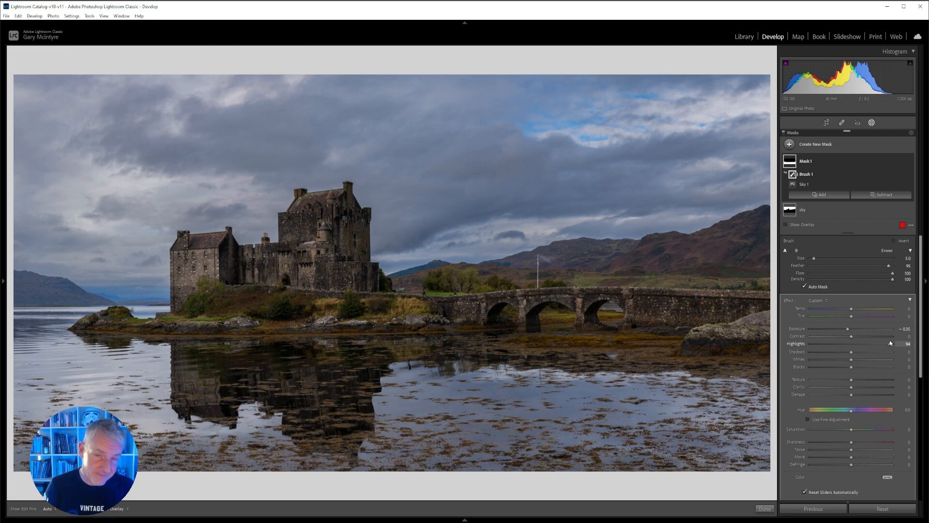
drag(889, 341, 858, 346)
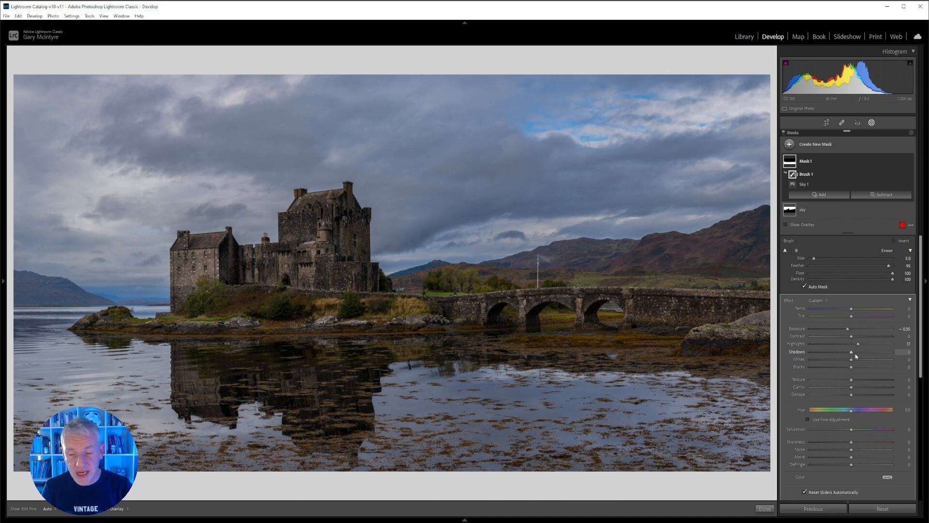
drag(851, 356, 861, 355)
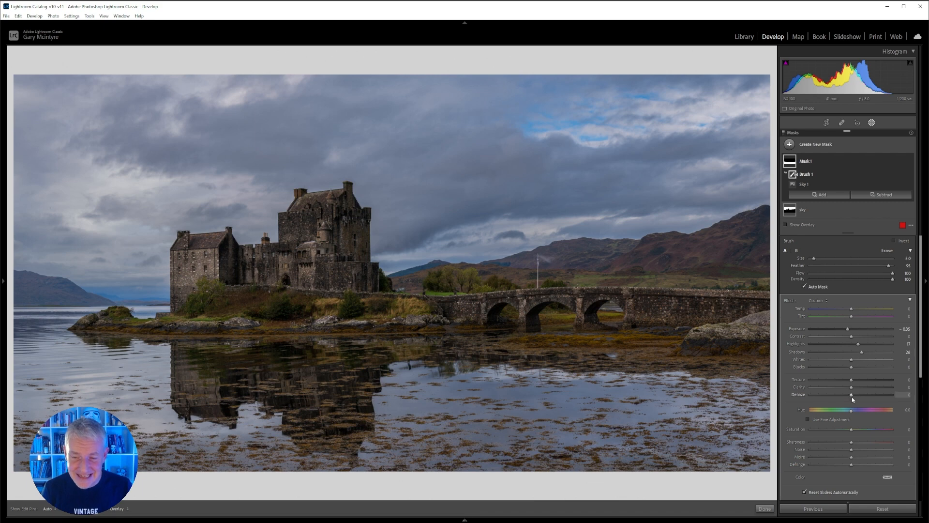
drag(858, 394, 897, 398)
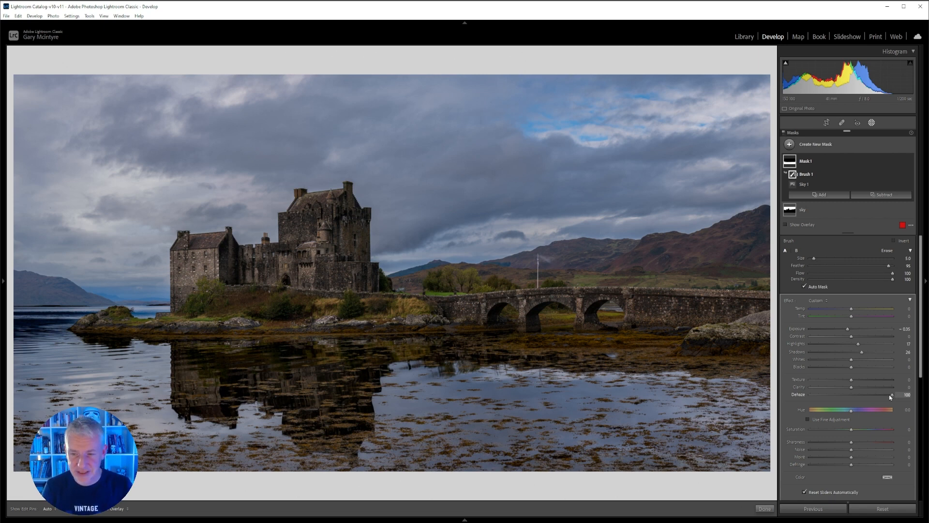
drag(864, 396, 853, 394)
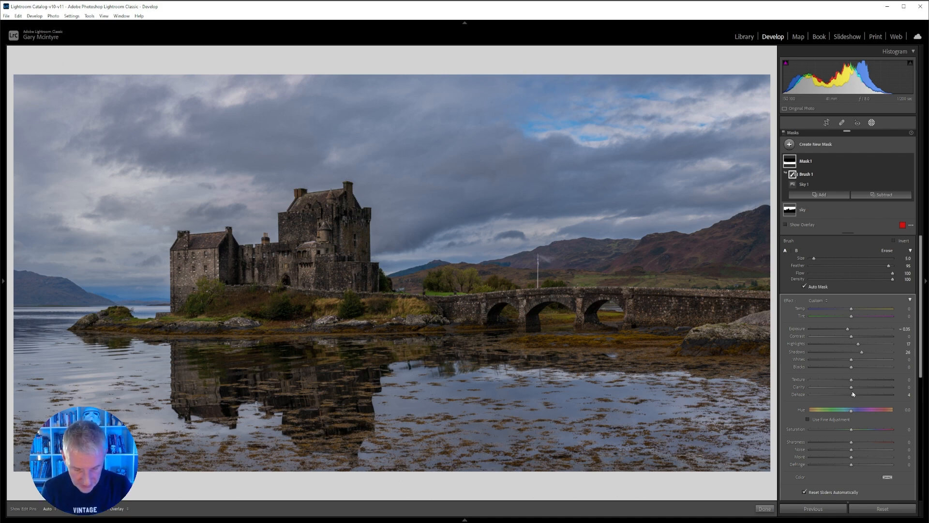
key(y)
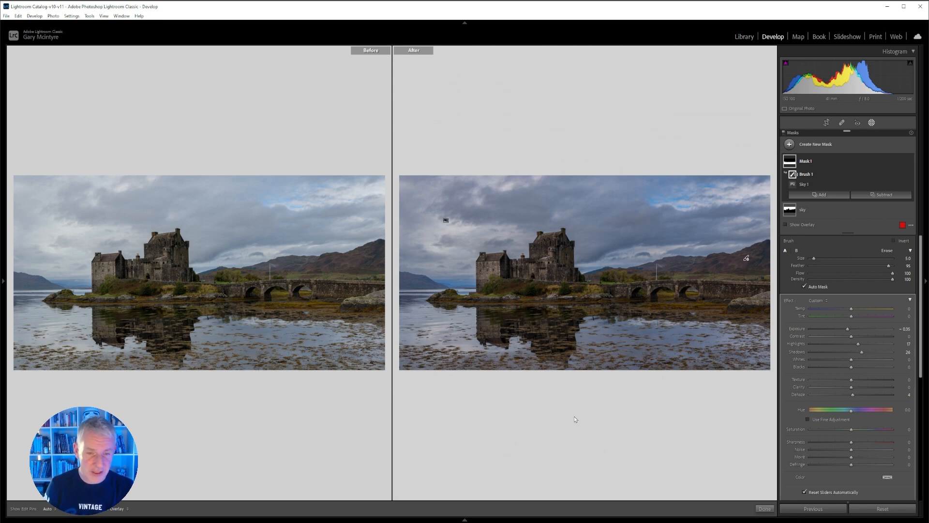
key(y)
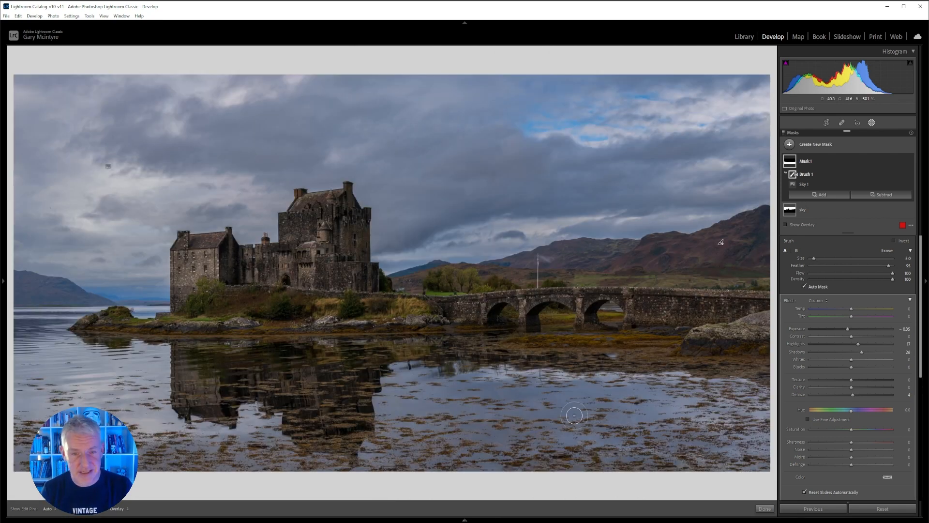
key(y)
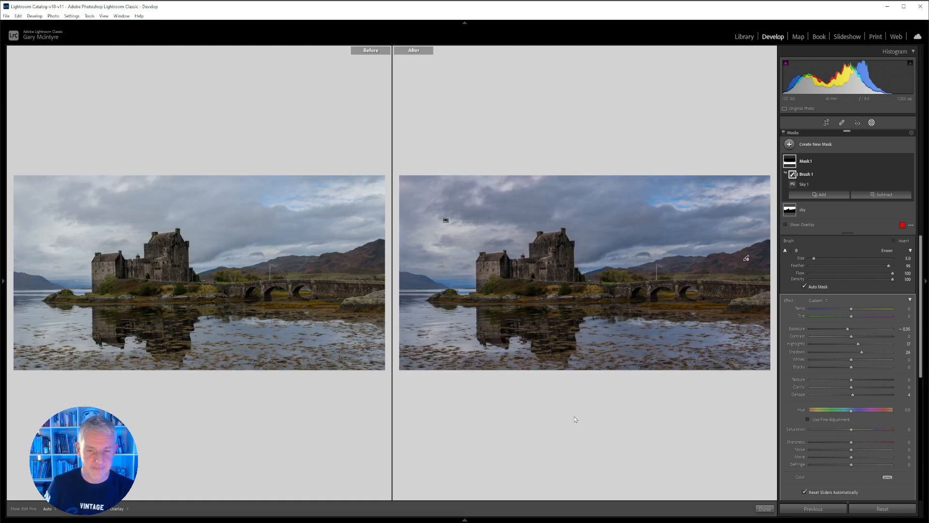
key(y)
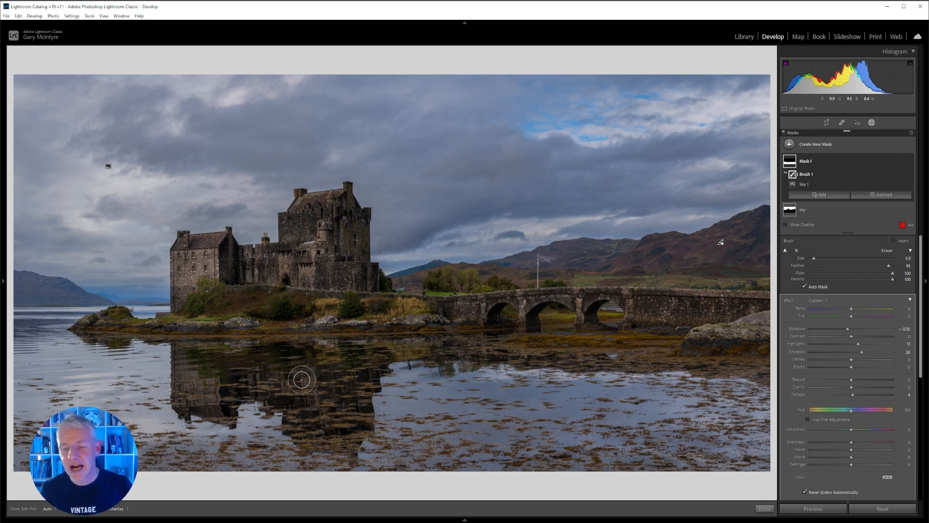
- Rename the mask as "Foreground"
double_click(806, 161)
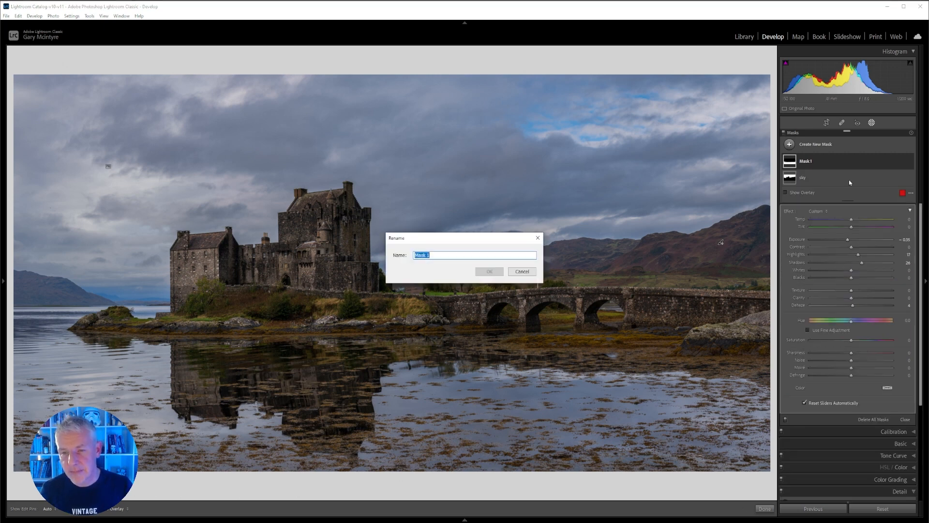
text(Foreground)
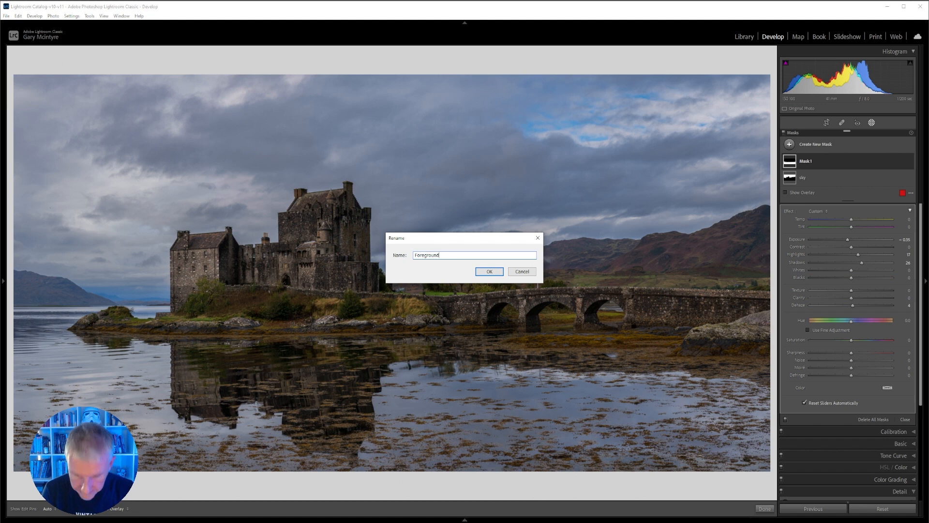
key(Return)
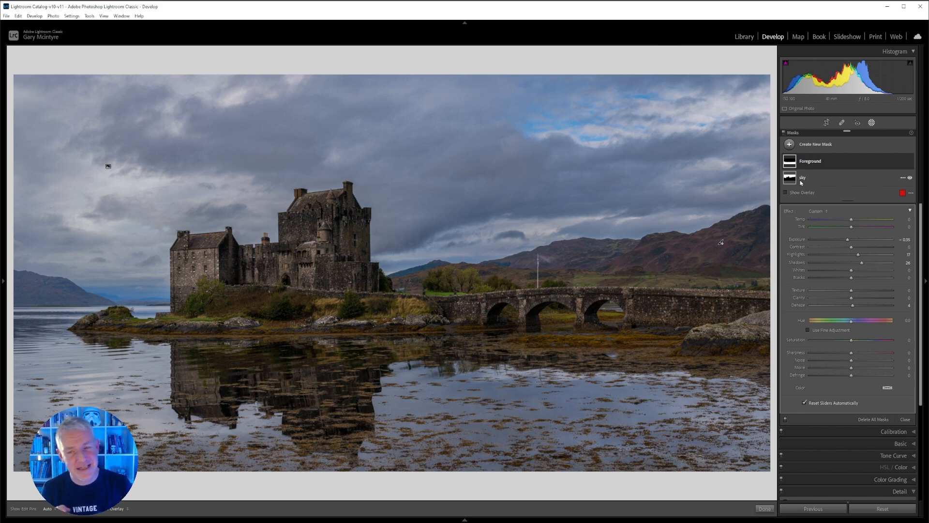
- Create a new mask with an automatic selection of the subject and show its components
click(789, 143)
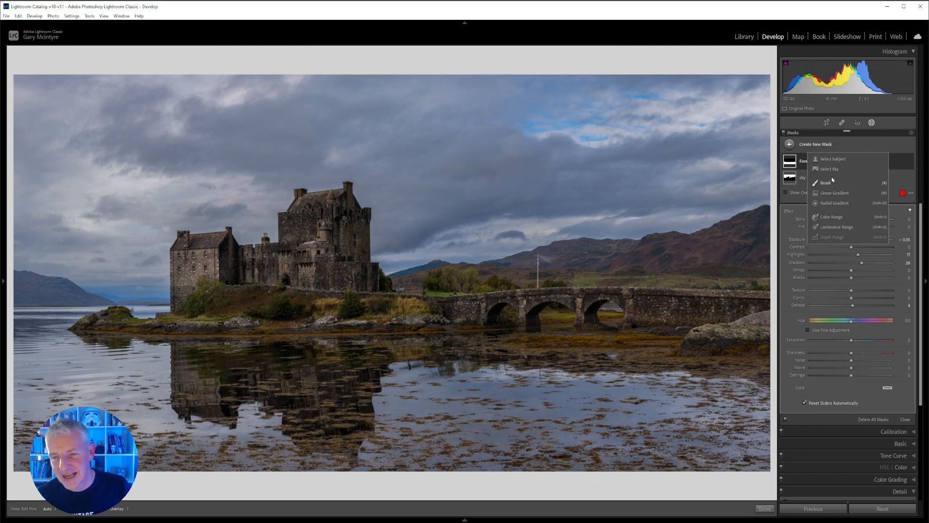
click(832, 160)
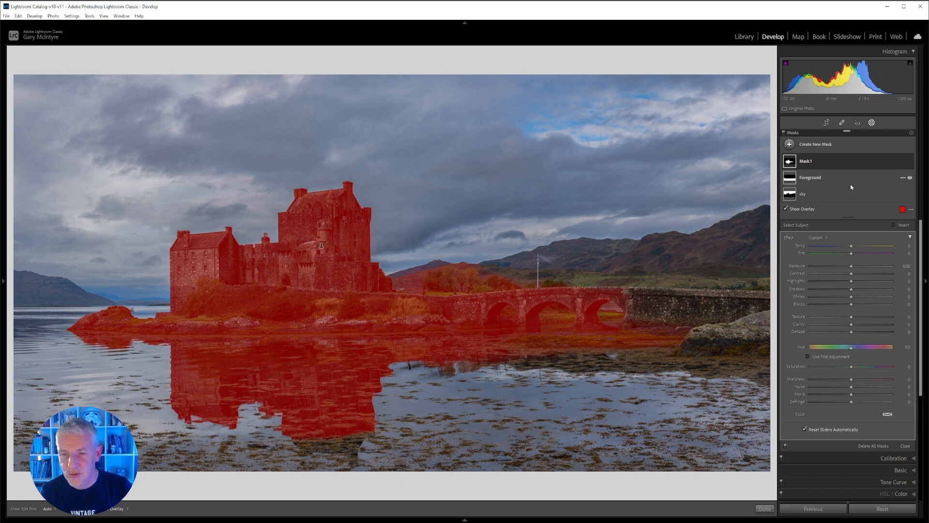
click(802, 162)
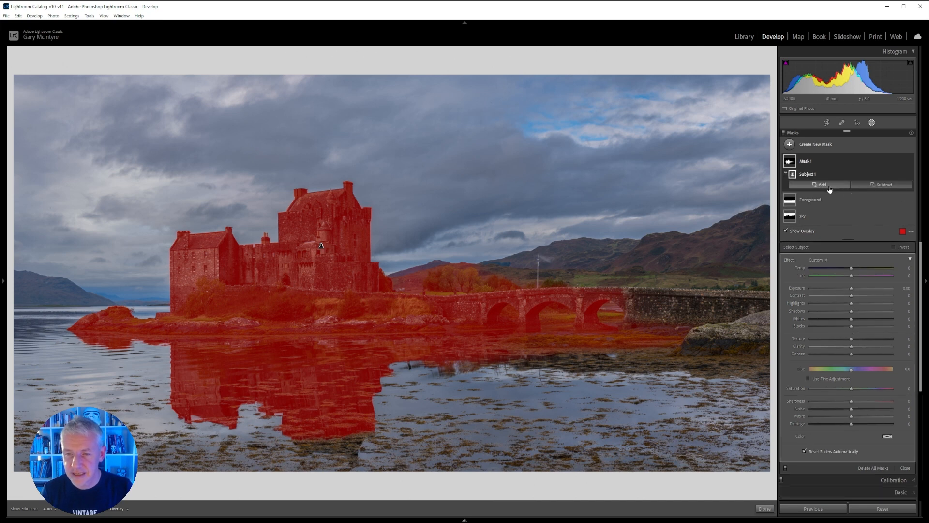
- Add the unmasked stretch of the stone bridge to the subject mask with a brush at size 3 and feather 46
click(828, 186)
click(797, 226)
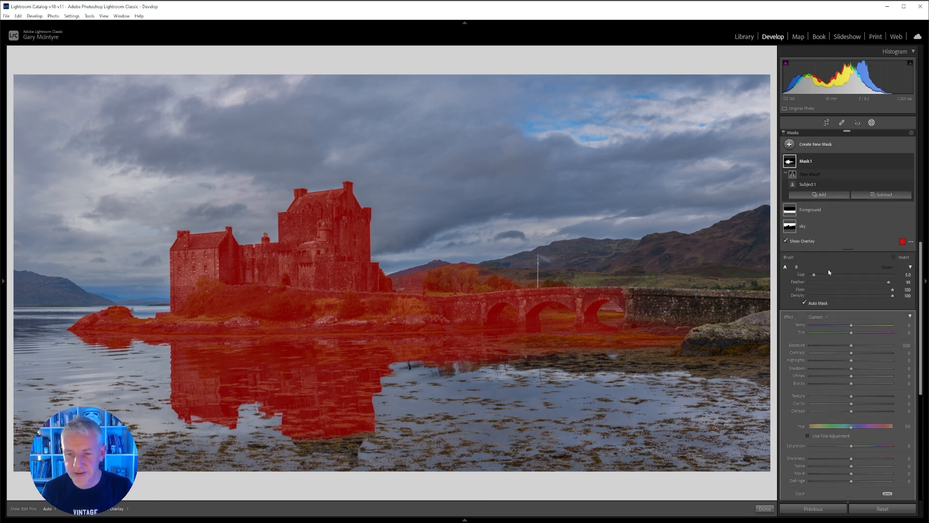
key(bracketleft)
key(bracketleft)
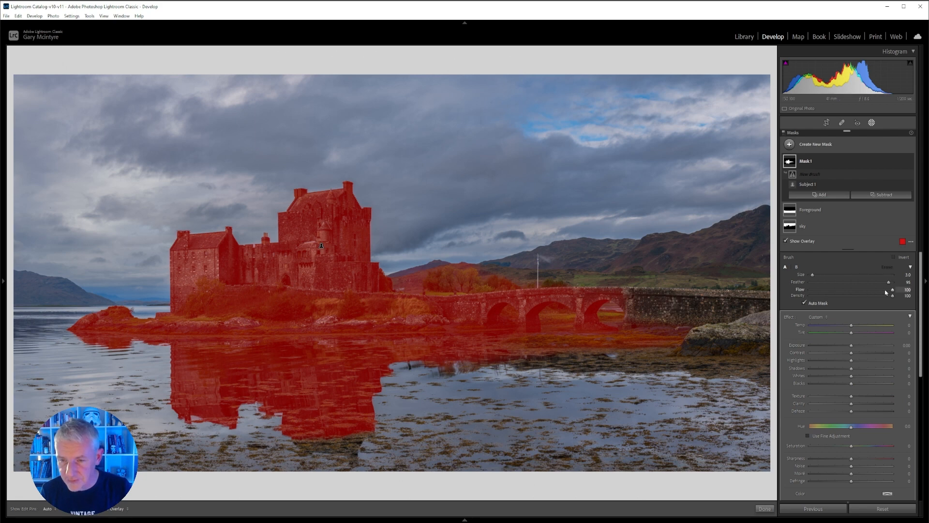
drag(889, 281, 847, 283)
mouse_move(668, 304)
mouse_down()
mouse_move(617, 295)
mouse_move(771, 296)
mouse_move(690, 322)
mouse_move(635, 323)
mouse_move(657, 318)
mouse_move(626, 305)
mouse_move(708, 312)
mouse_move(750, 305)
mouse_move(685, 303)
mouse_move(768, 301)
mouse_move(745, 308)
mouse_up()
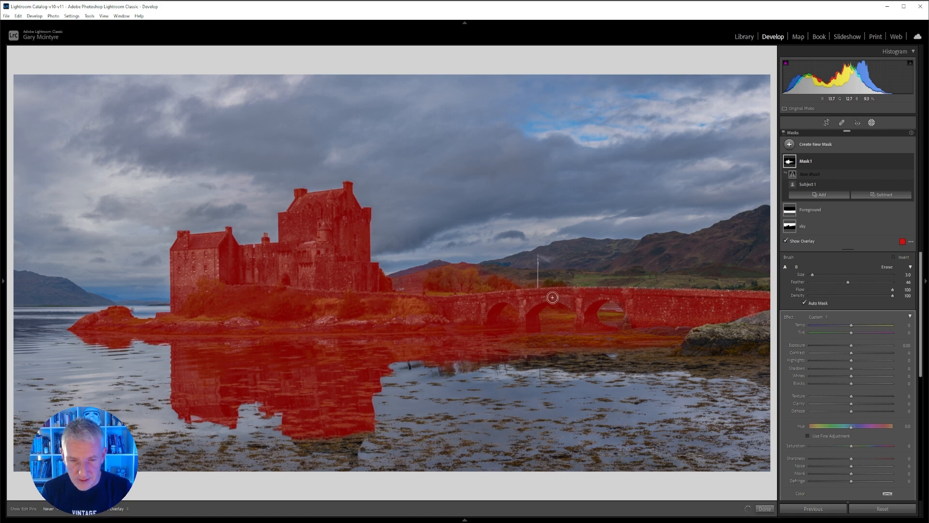
drag(491, 352, 327, 300)
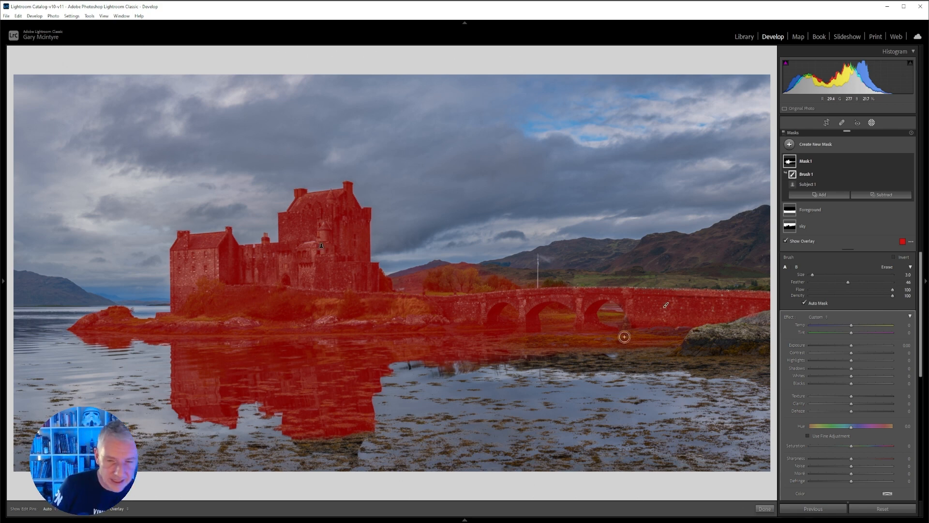
drag(732, 314, 638, 326)
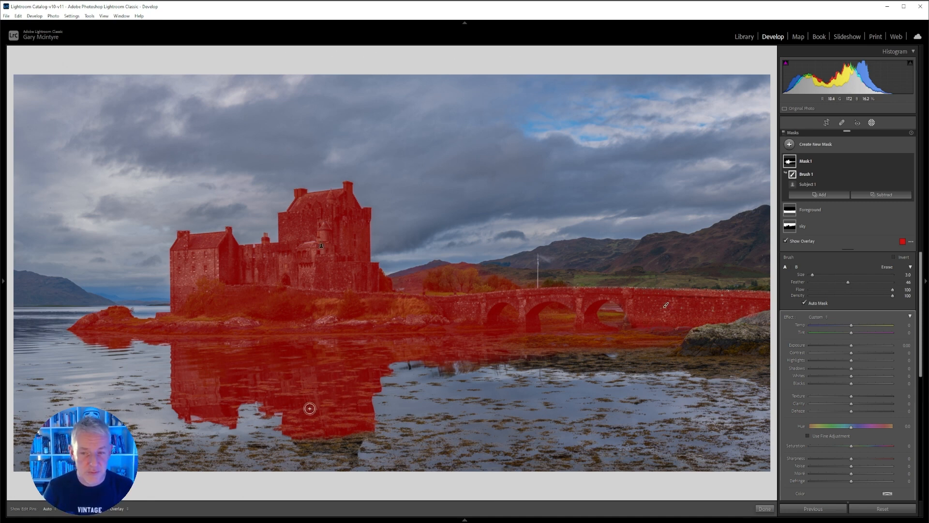
- Subtract the water around the castle's reflection from the mask with a brush at size 10, feather 87, flow 77 and density 79
click(884, 196)
click(872, 237)
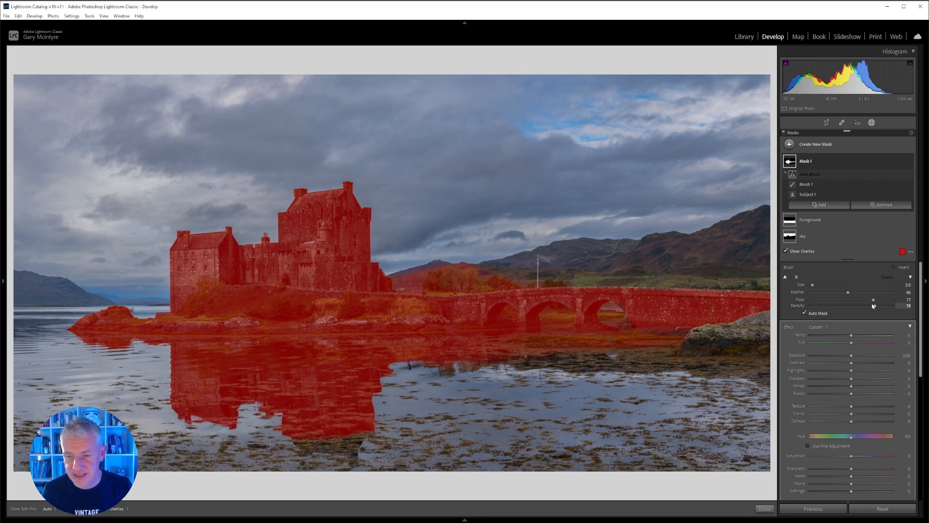
key(])
key(])
key(])
key(])
key(])
key(])
key(])
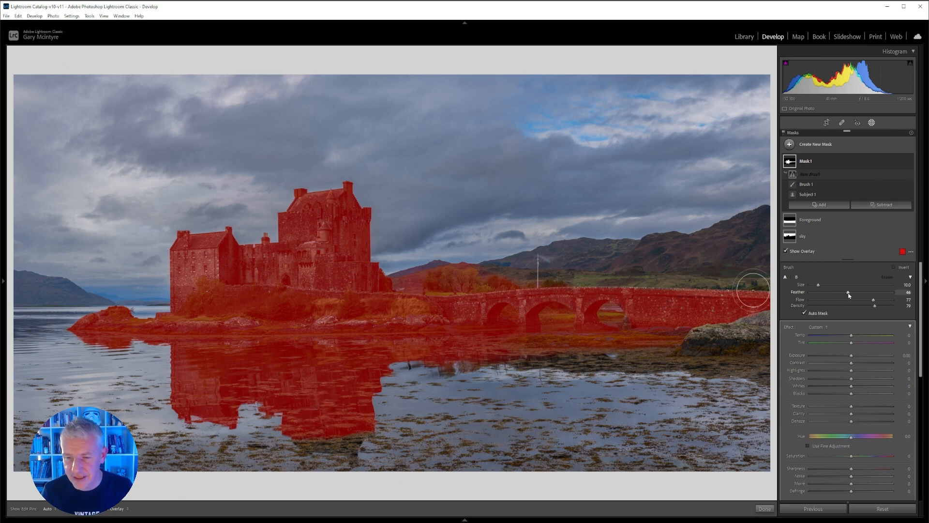
drag(849, 293, 877, 293)
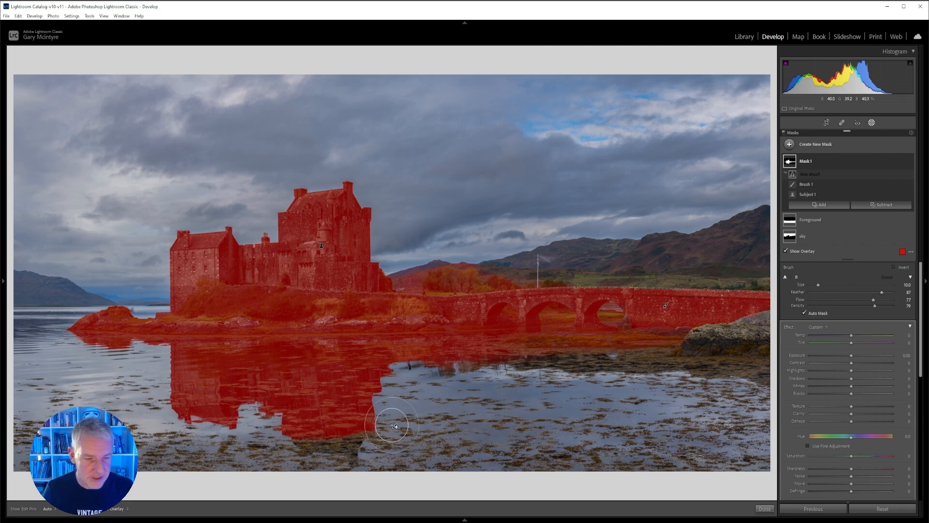
key(h)
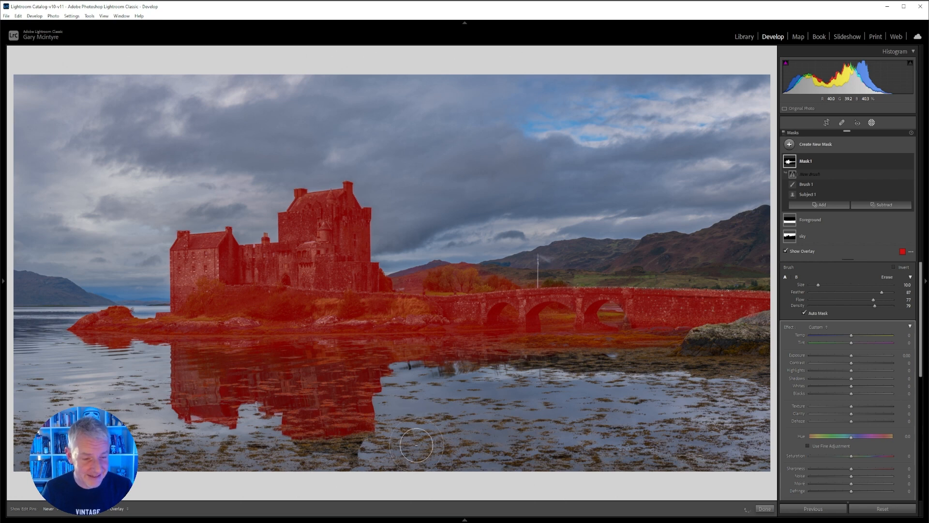
mouse_move(180, 440)
mouse_down()
mouse_move(148, 449)
mouse_move(347, 438)
mouse_move(138, 429)
mouse_move(467, 433)
mouse_move(134, 429)
mouse_up()
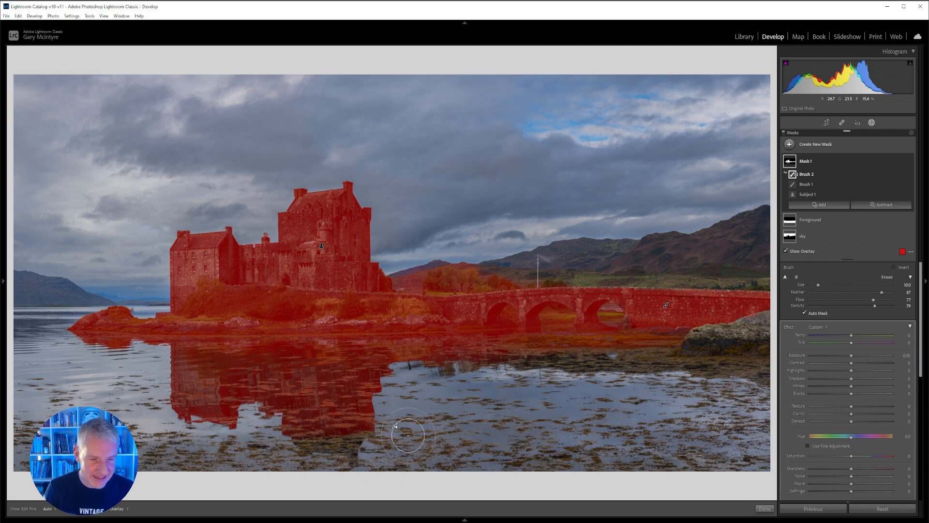
- Further reduce the mask over the castle's reflection with the subtracting brush at flow 89 and density 91, enlarging the brush to size 20
click(886, 306)
key(h)
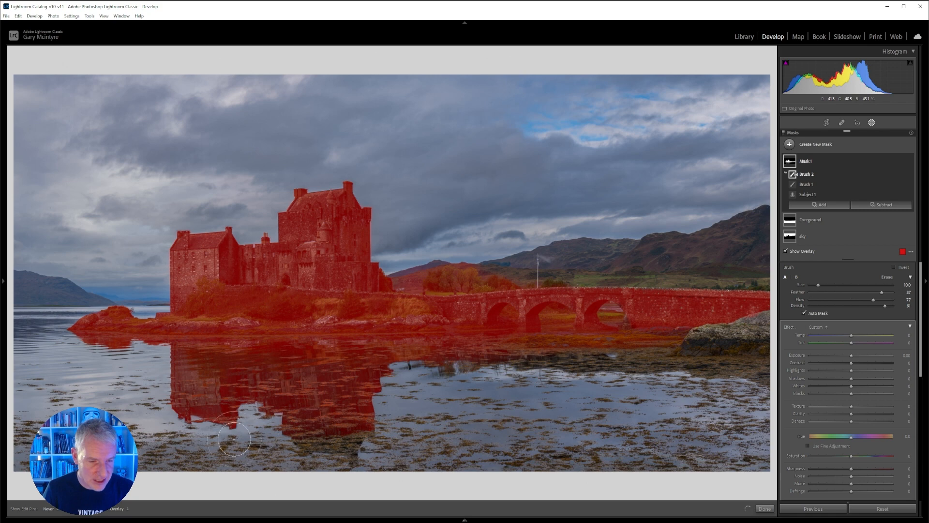
key(h)
key(h)
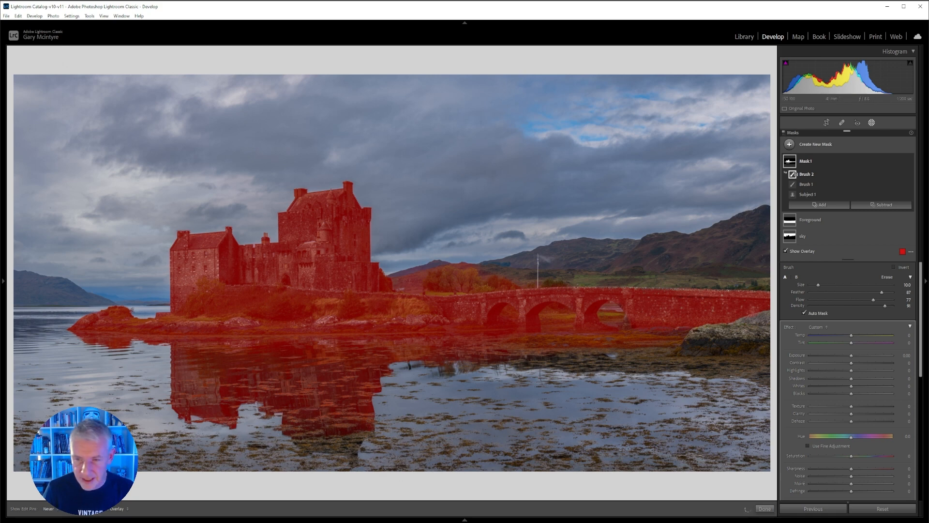
key(h)
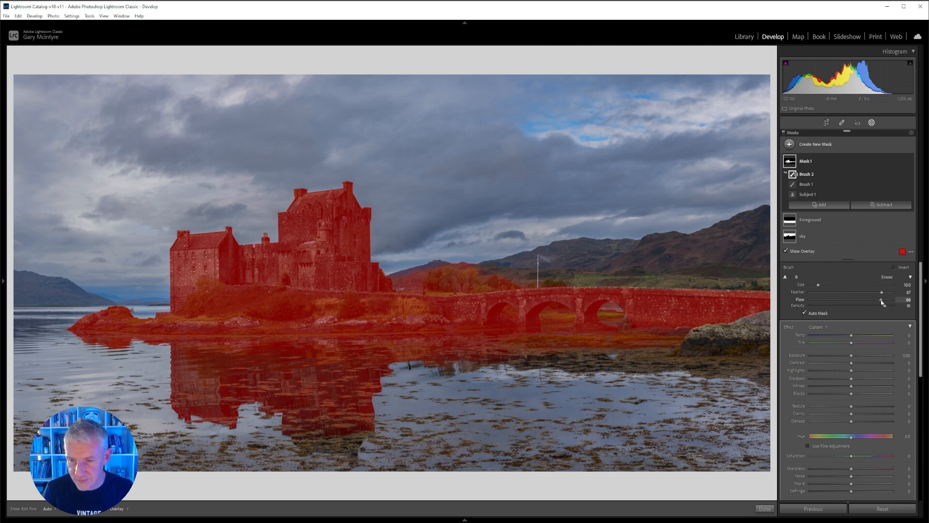
key(h)
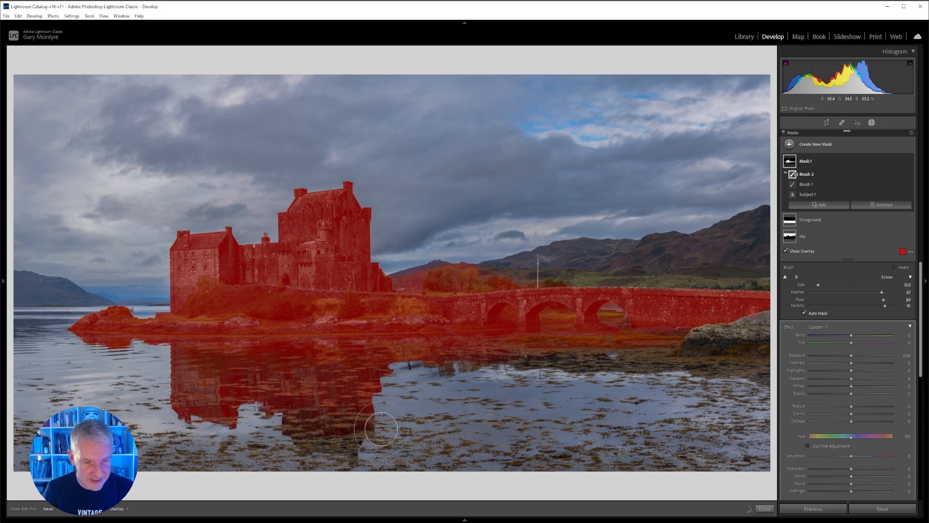
key(h)
scroll(364, 435, up, 5)
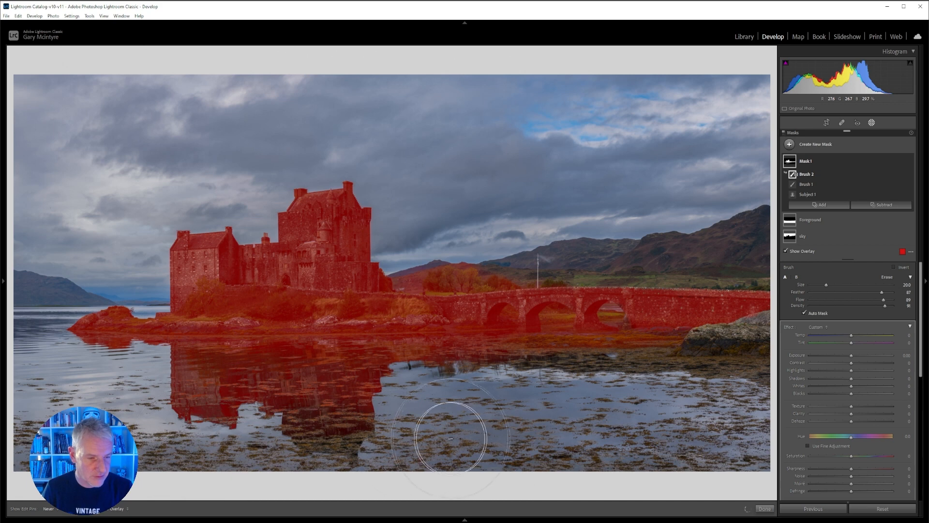
key(h)
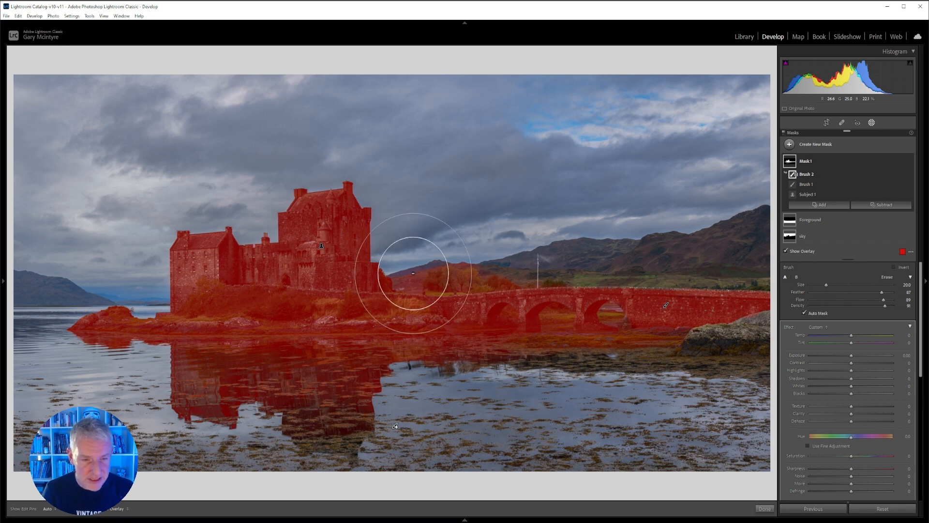
- Subtract the hillside and shrubs between the castle and the bridge from the mask with a new brush at sizes 6 and 3
click(875, 206)
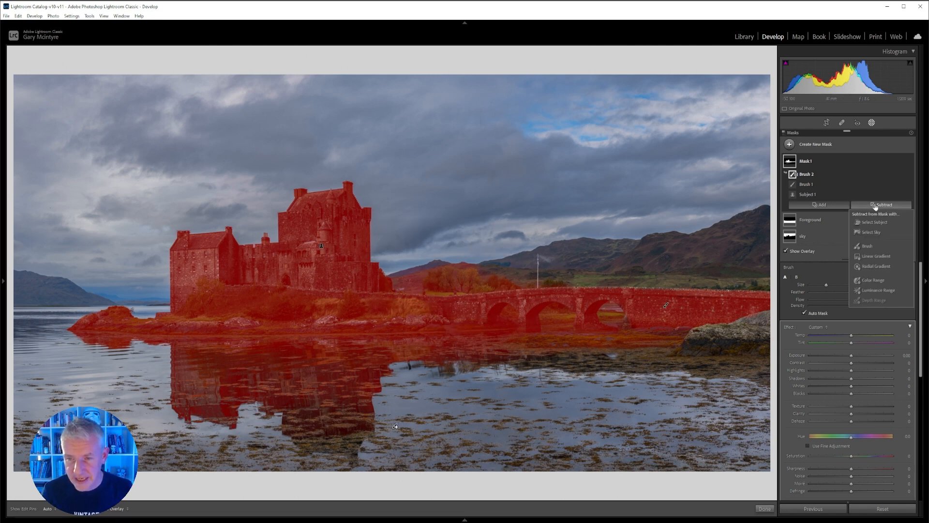
click(879, 250)
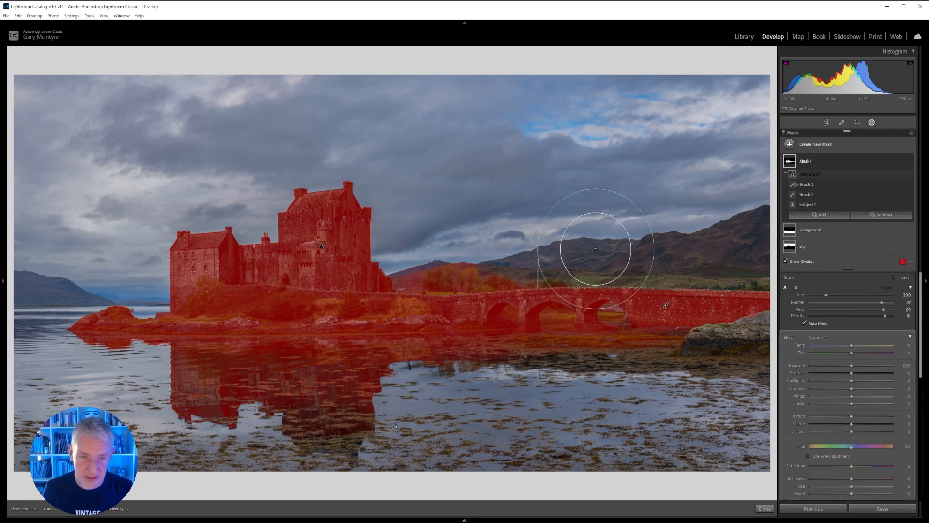
scroll(542, 242, down, 5)
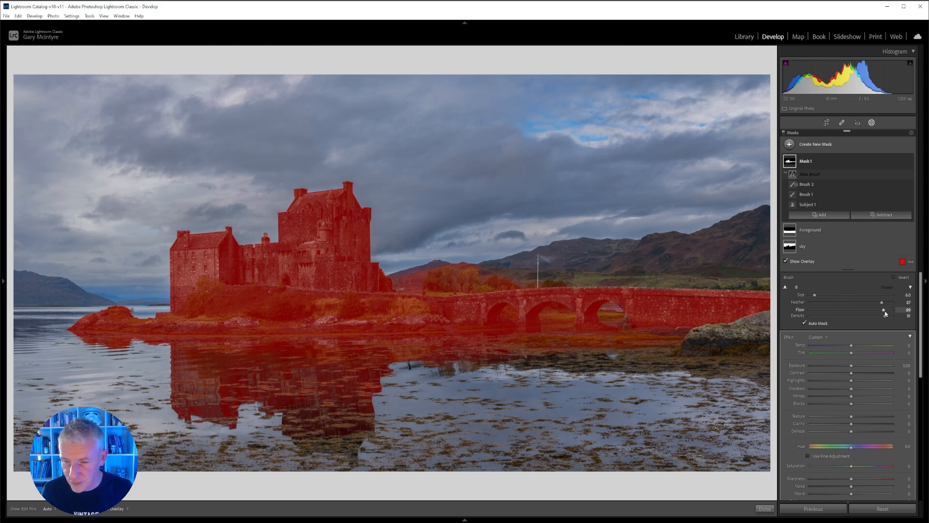
key(h)
key(alt)
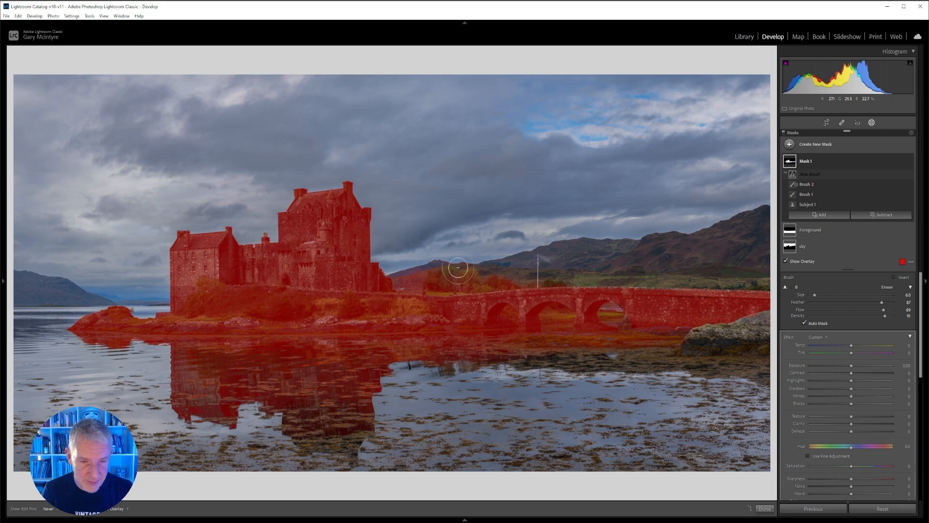
mouse_move(458, 268)
mouse_down()
mouse_move(511, 273)
mouse_move(471, 279)
mouse_move(512, 278)
mouse_up()
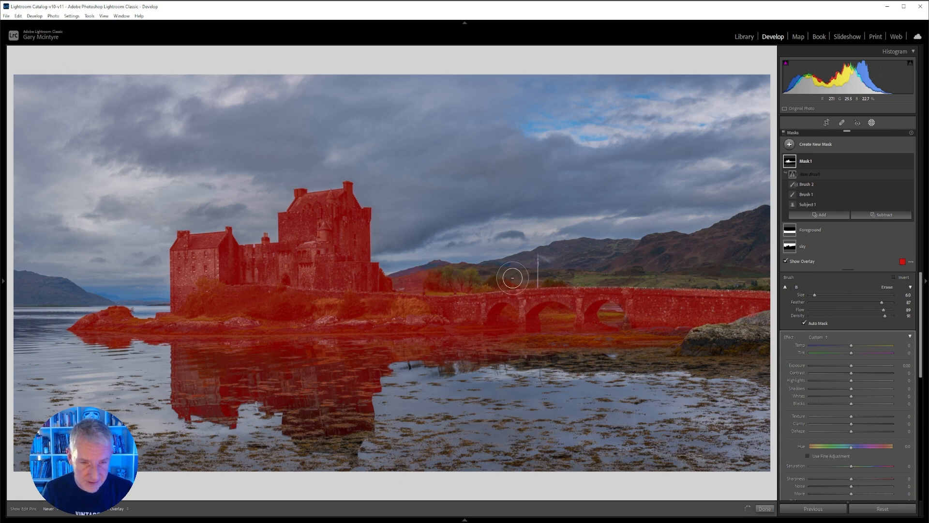
key(bracketleft)
key(bracketleft)
key(bracketleft)
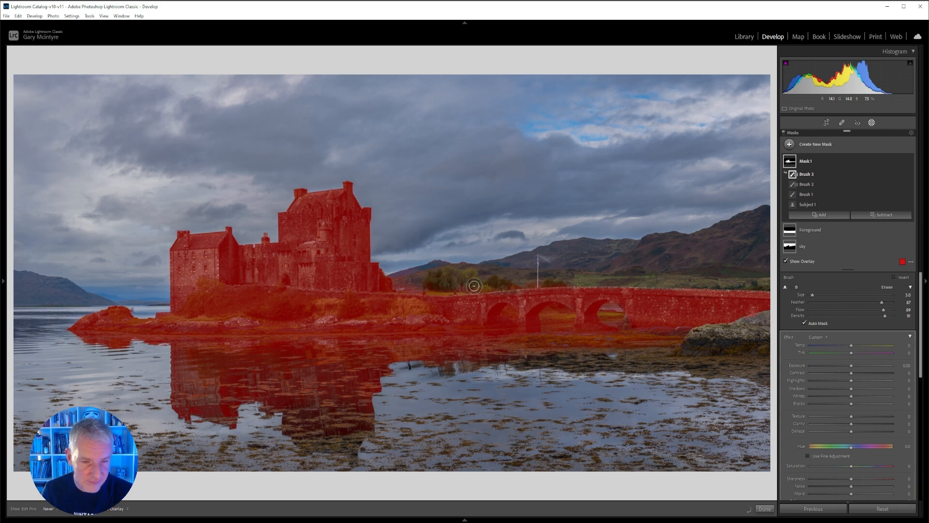
key(h)
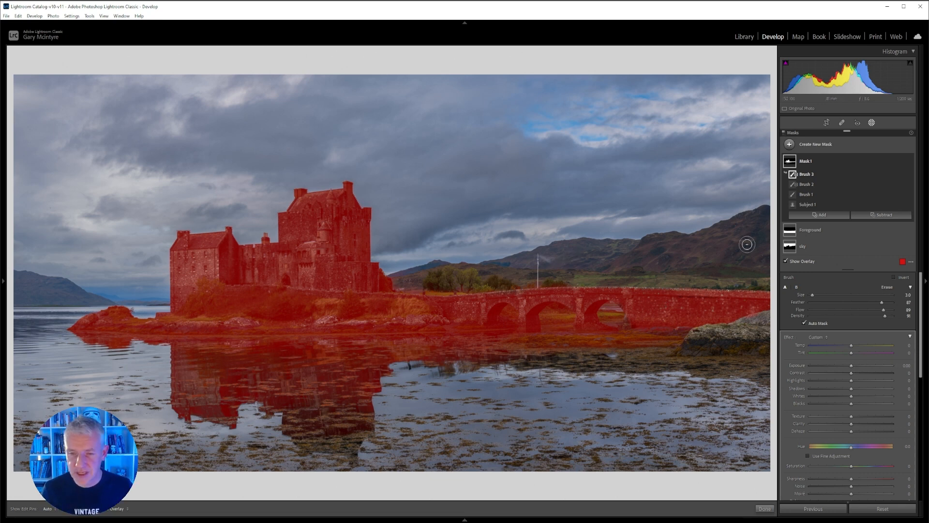
- Check the mask with its overlay on and off, hide the overlay, and set the mask's exposure to 0.39 and shadows to 10
click(786, 262)
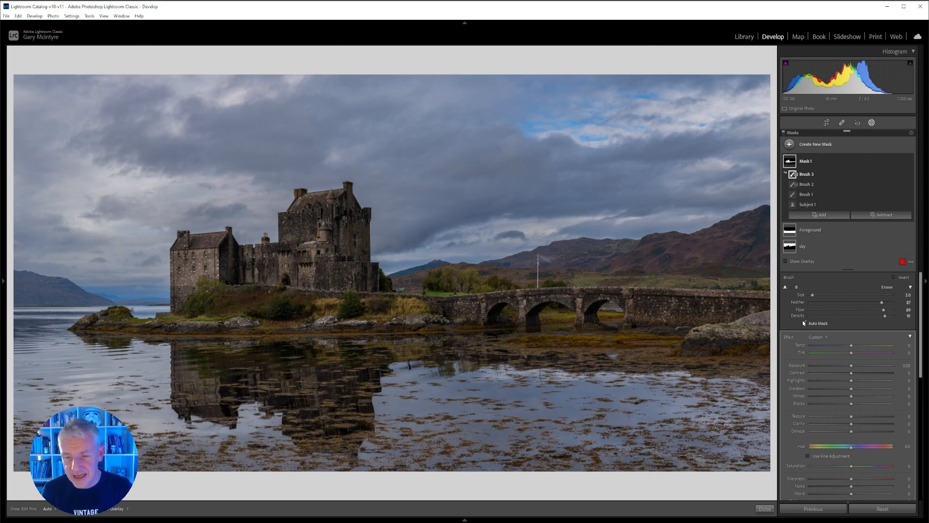
click(786, 262)
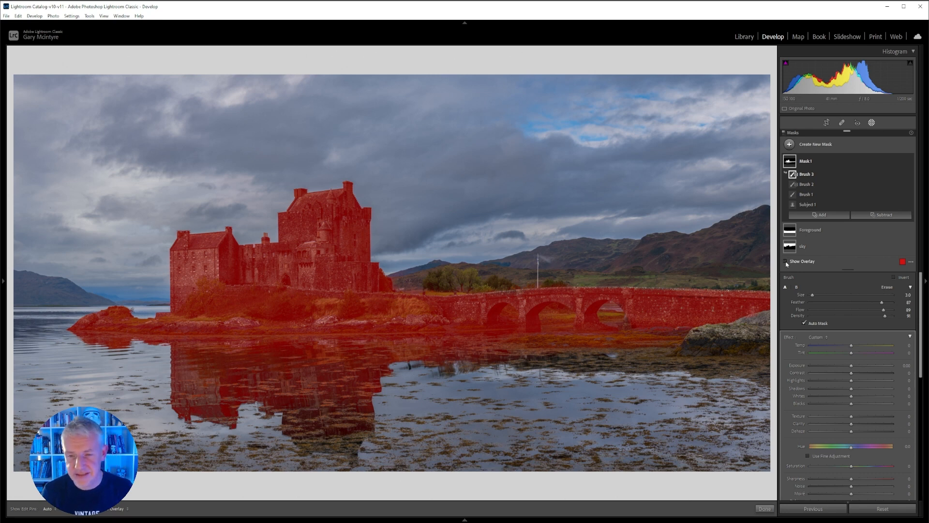
click(786, 262)
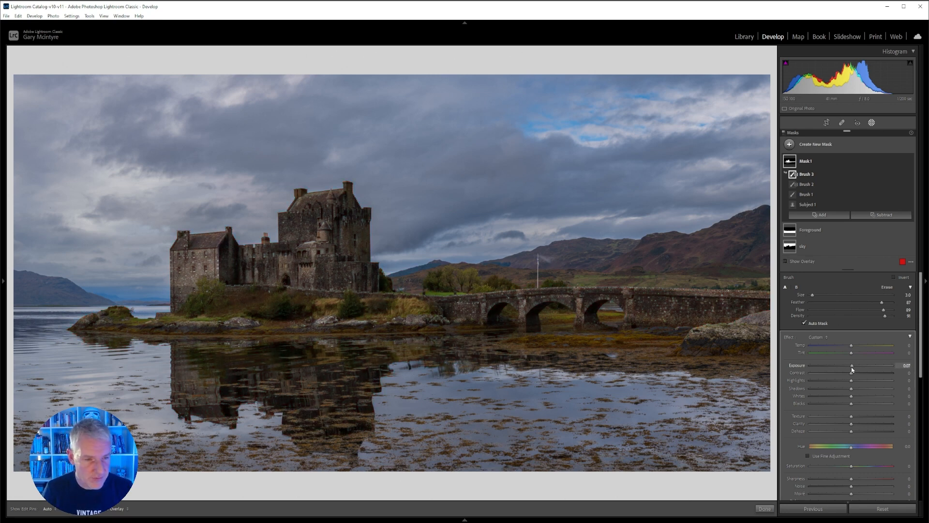
drag(852, 369, 856, 369)
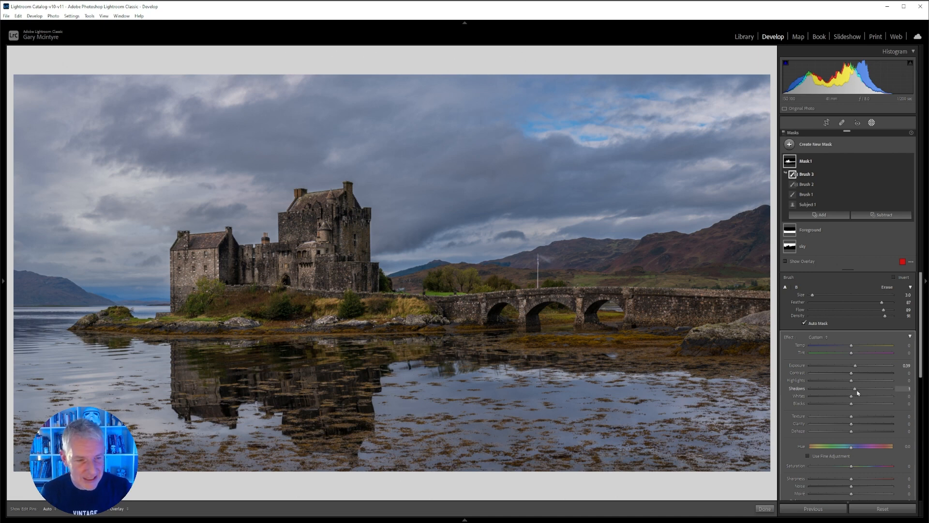
drag(872, 392, 876, 392)
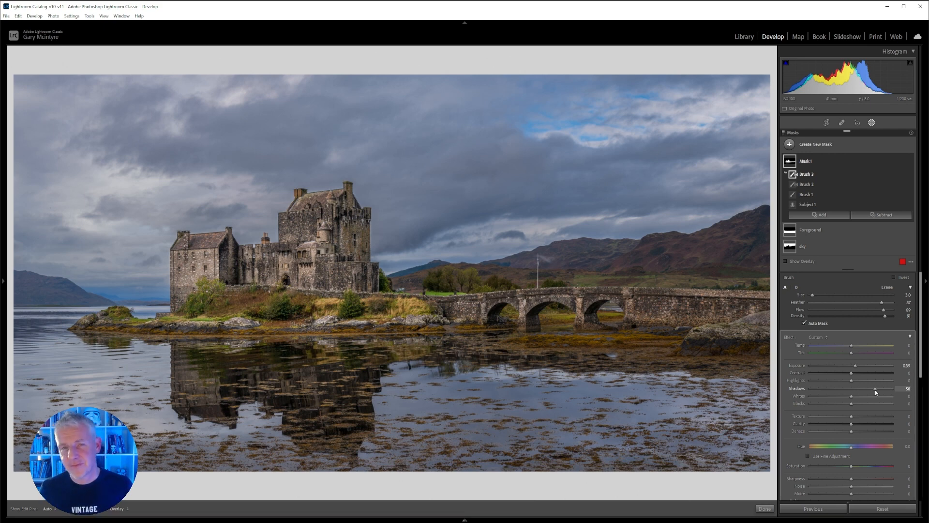
drag(875, 390, 860, 390)
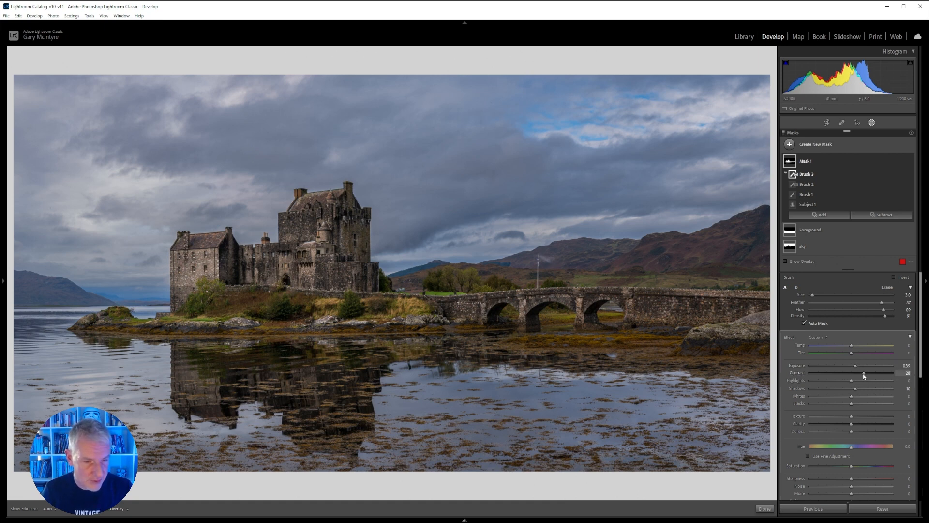
- Try different contrast and whites values on the castle mask and return both to 0
drag(892, 376, 853, 373)
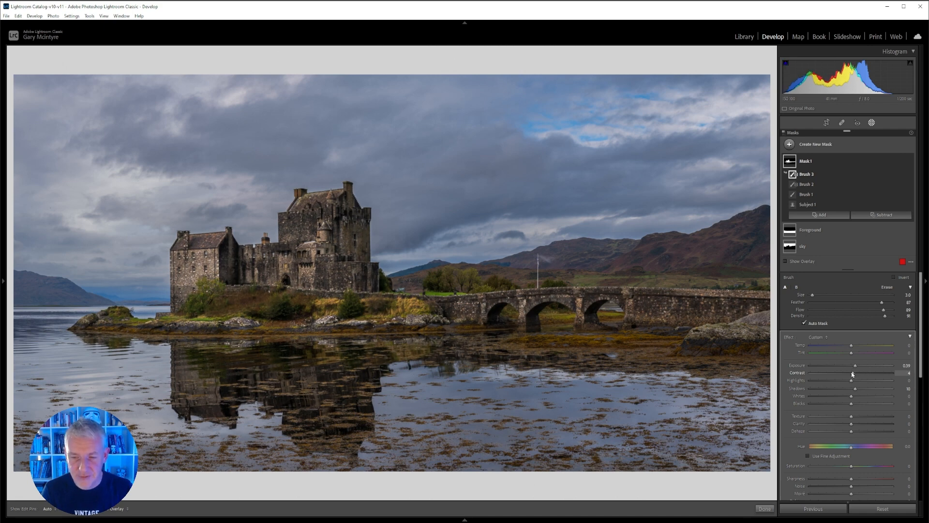
double_click(853, 373)
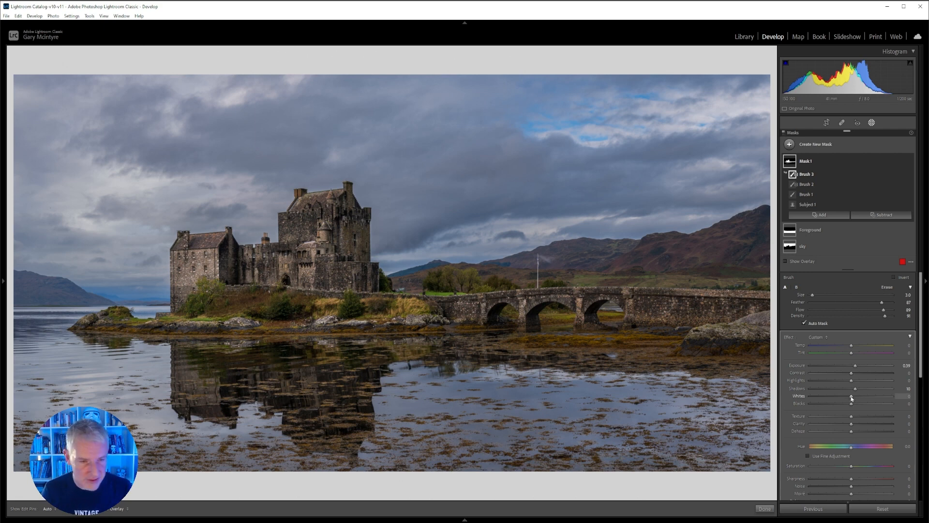
drag(846, 399, 847, 397)
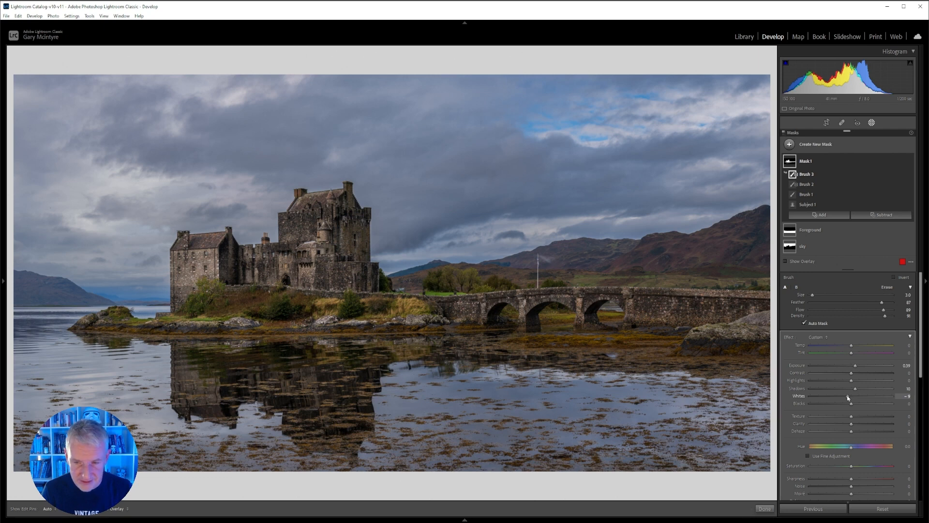
drag(848, 397, 851, 398)
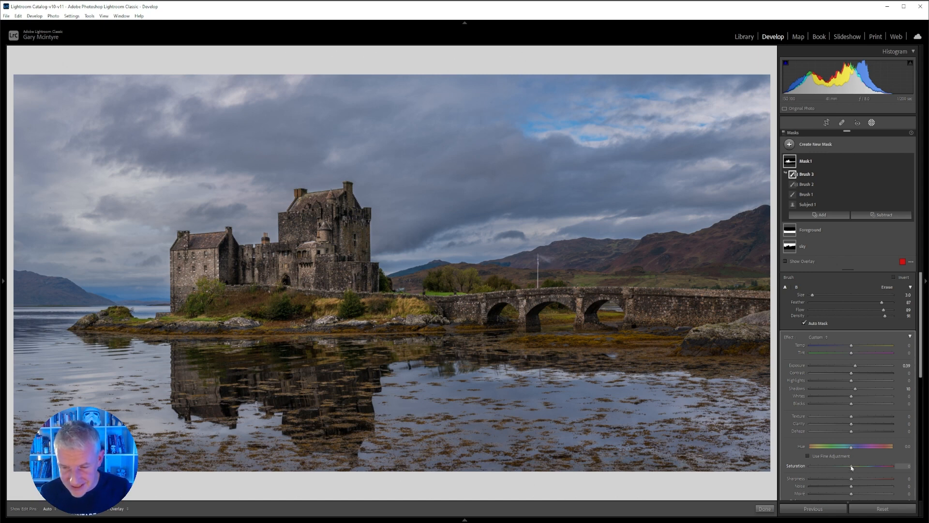
- Set the castle mask's saturation to 3, sharpness to 7 and exposure to 0.18
drag(851, 467, 853, 468)
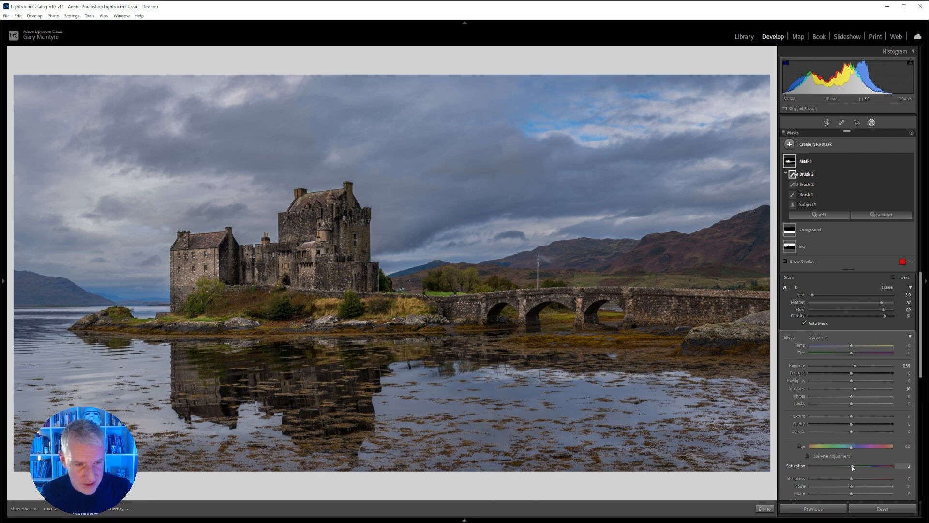
drag(852, 479, 854, 480)
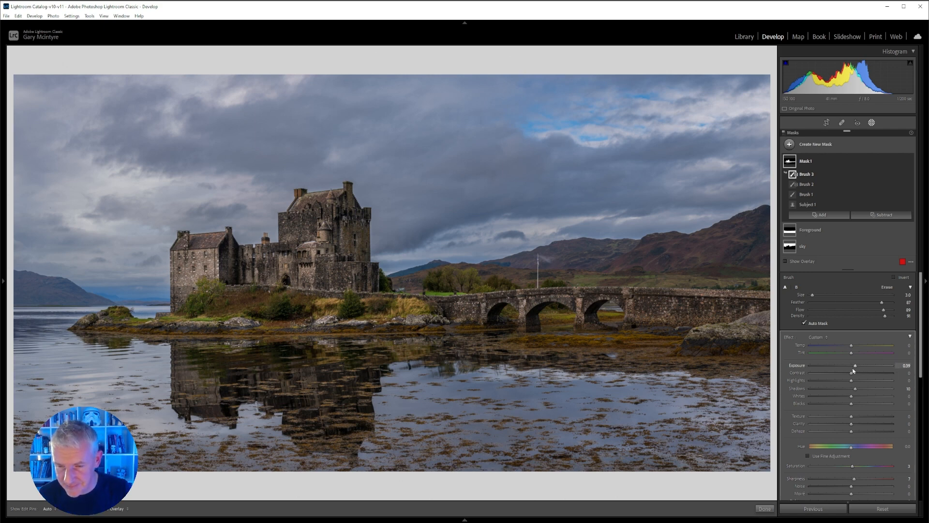
drag(856, 367, 854, 368)
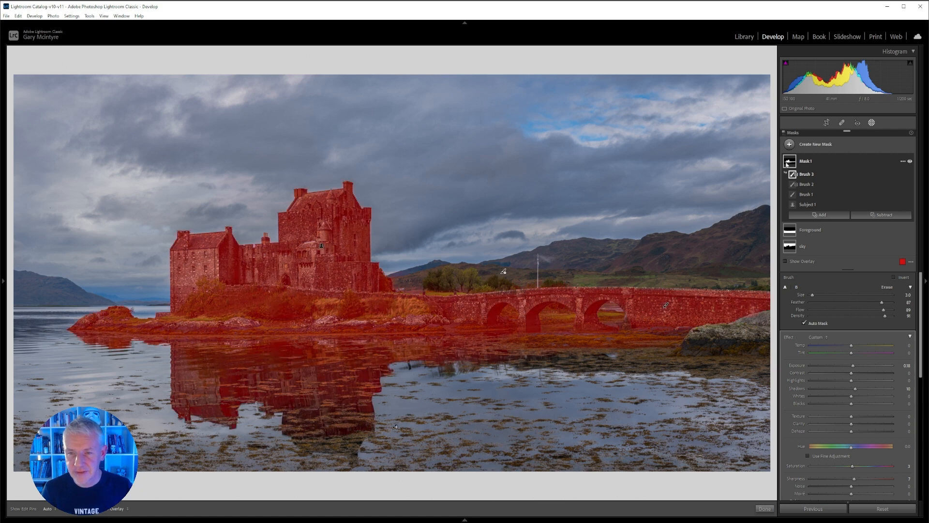
- Leave masking, compare the photo before and after side by side, and show the global basic tone settings
click(871, 123)
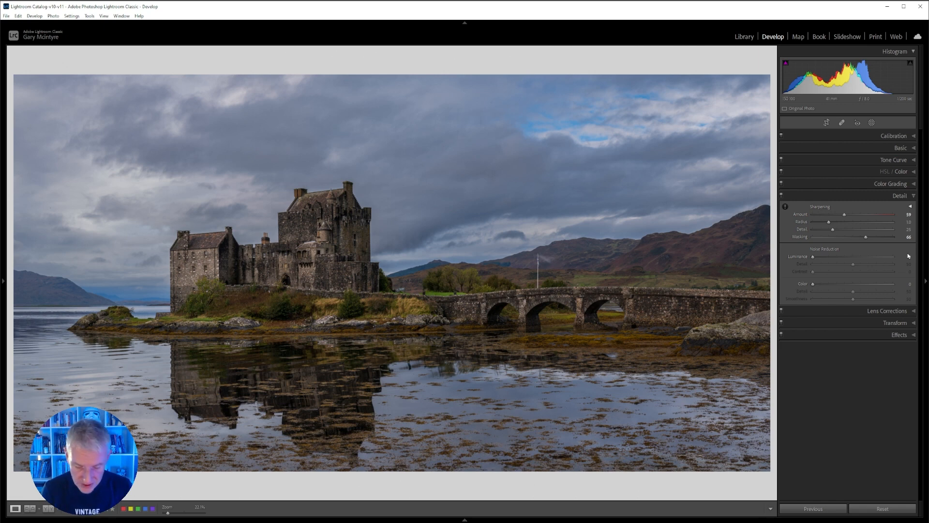
key(y)
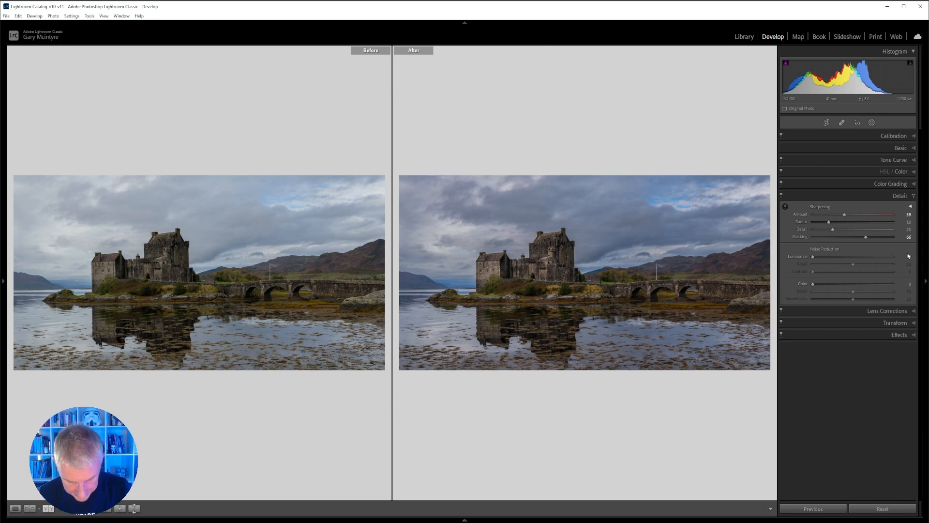
key(y)
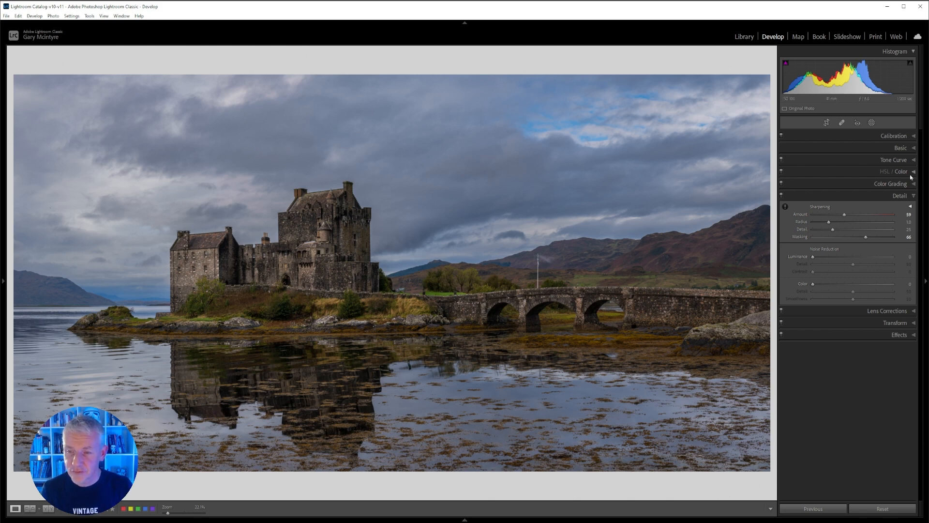
click(913, 148)
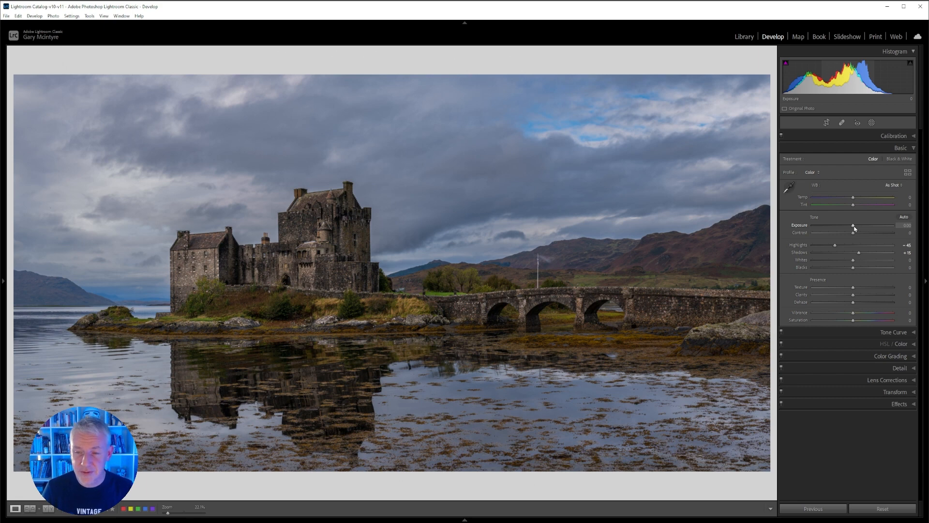
- Raise the photo's global exposure to 0.11 and slightly lower the exposure of the sky mask
drag(854, 229, 855, 229)
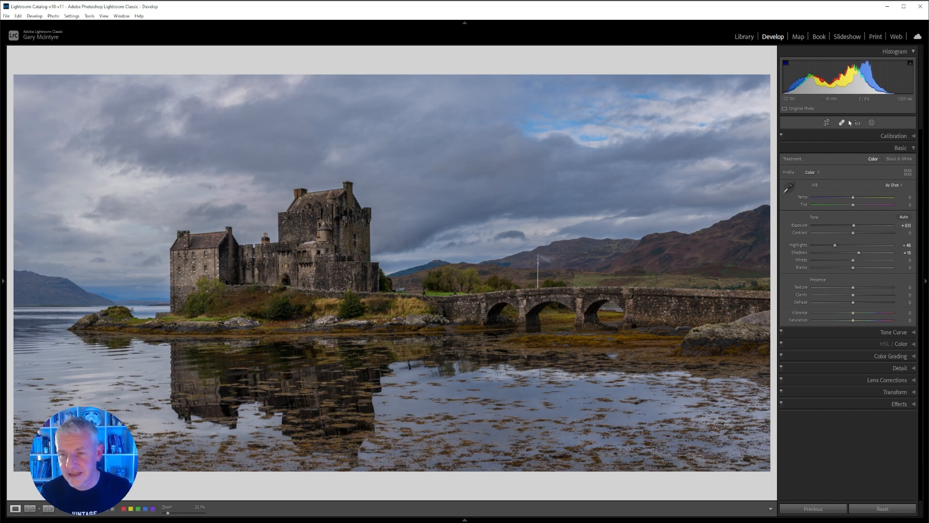
click(871, 123)
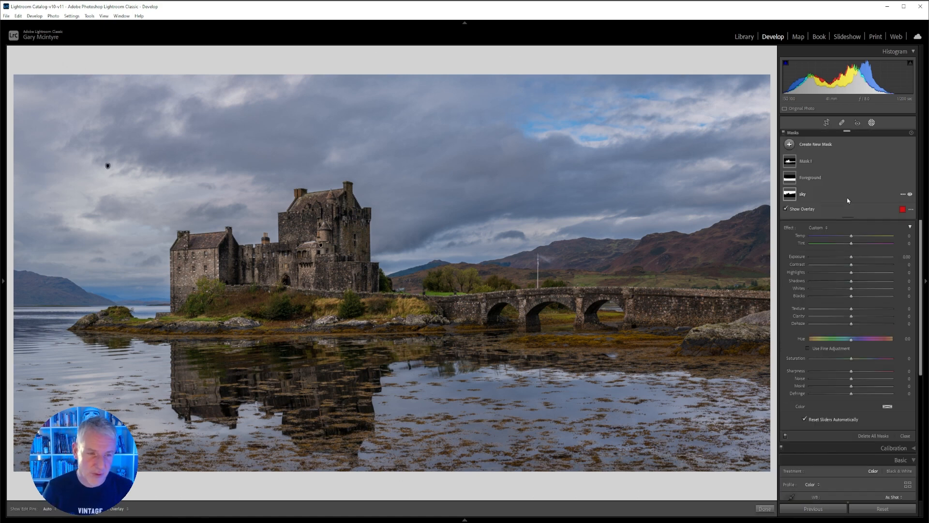
click(789, 199)
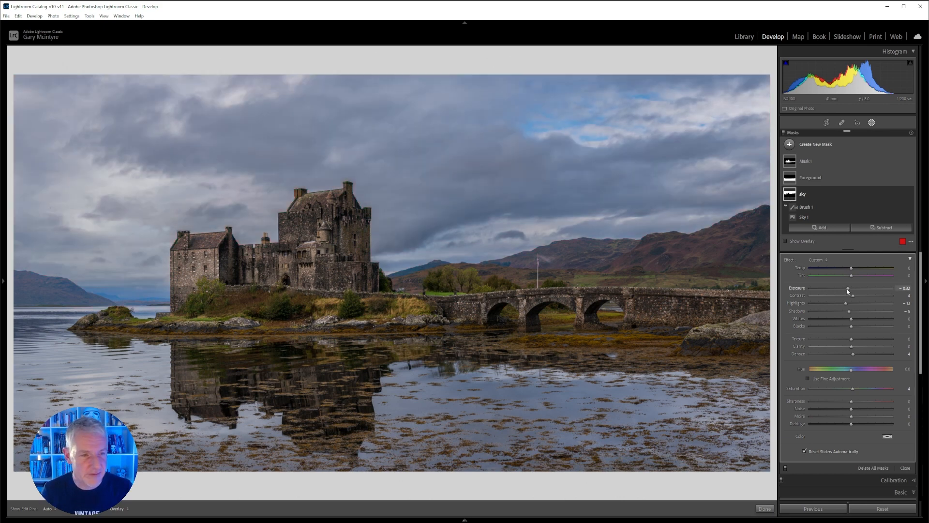
drag(848, 289, 847, 290)
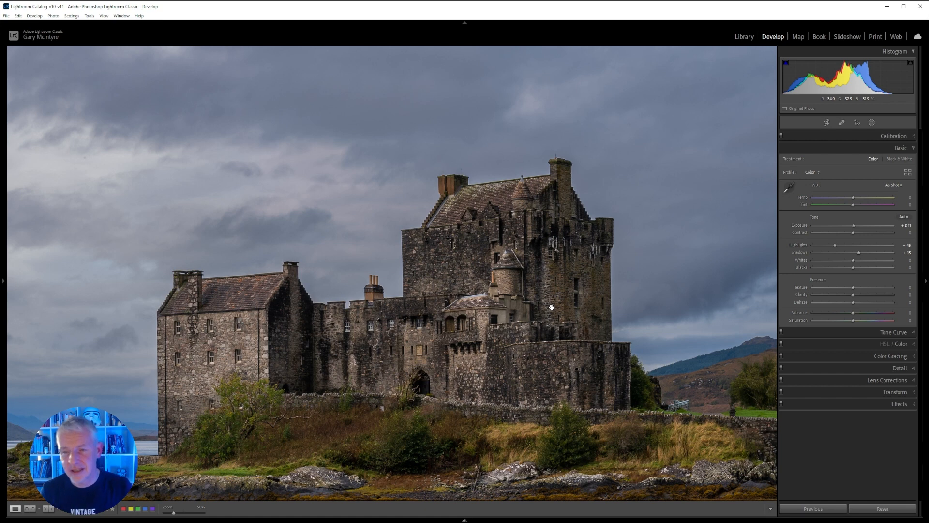
- Create a brush mask with flow and density 69 and paint it over the shaded gable wall of the castle's lower building
click(872, 123)
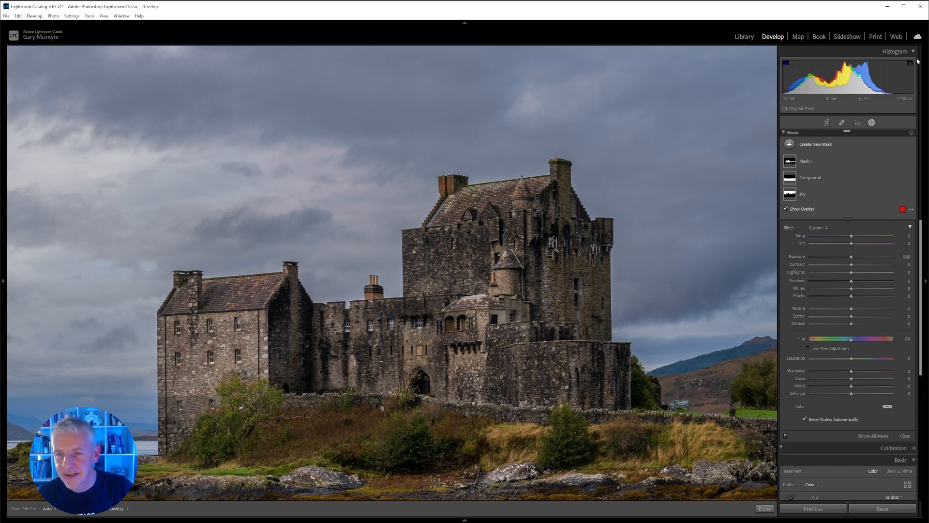
click(872, 123)
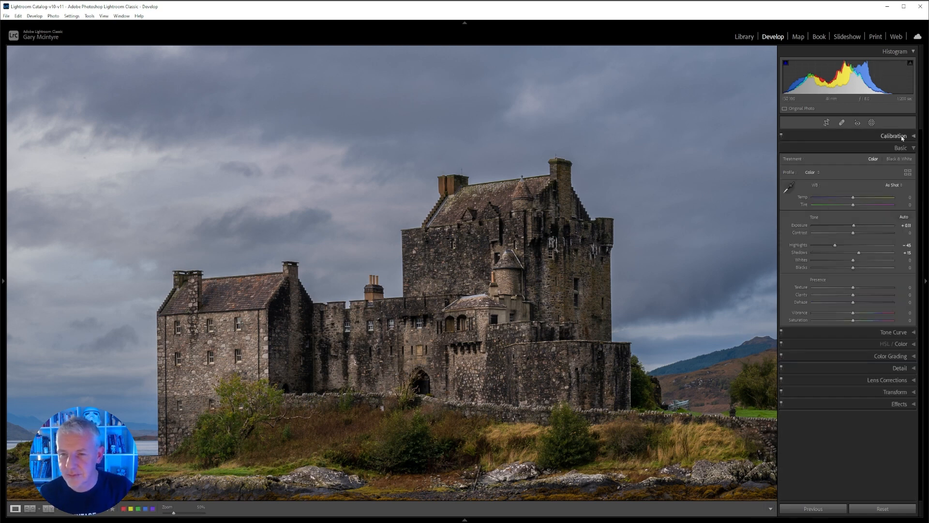
click(871, 123)
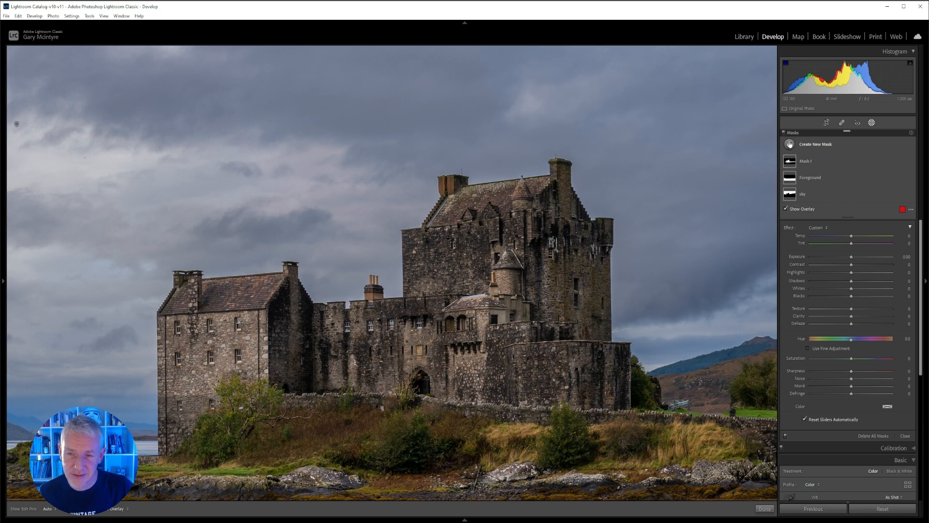
click(789, 144)
click(821, 195)
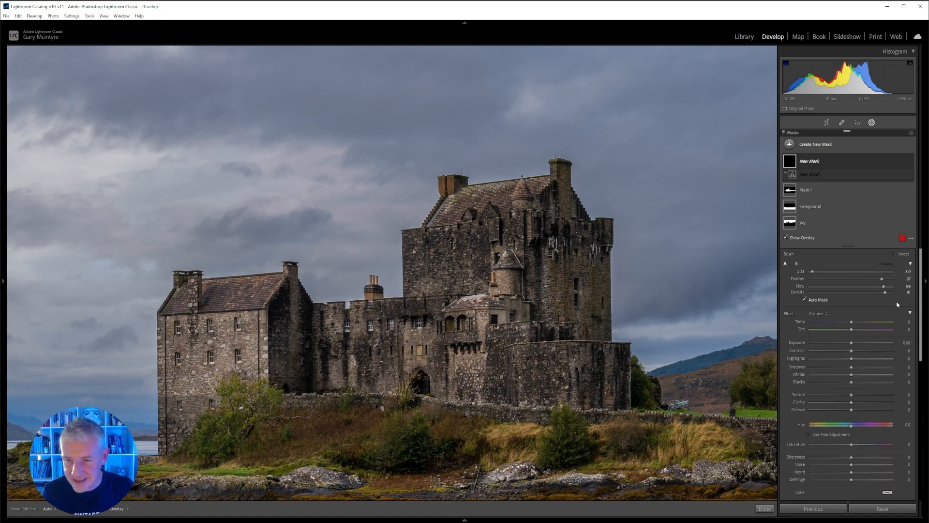
click(866, 292)
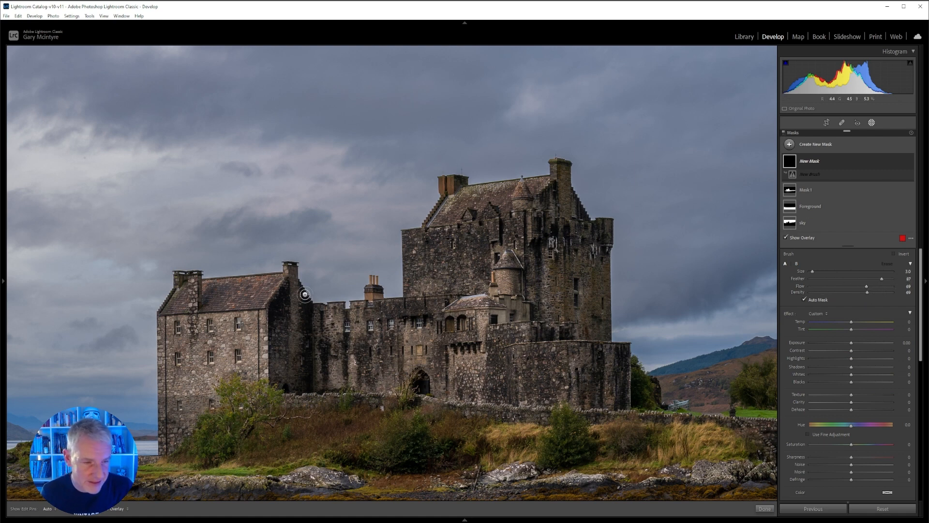
mouse_move(289, 284)
mouse_down()
mouse_move(307, 305)
mouse_move(292, 269)
mouse_move(275, 304)
mouse_move(272, 382)
mouse_move(308, 389)
mouse_move(307, 310)
mouse_move(297, 313)
mouse_move(298, 360)
mouse_move(285, 279)
mouse_move(282, 343)
mouse_move(275, 310)
mouse_move(279, 380)
mouse_move(300, 381)
mouse_move(298, 295)
mouse_move(293, 382)
mouse_move(286, 327)
mouse_move(285, 369)
mouse_move(296, 373)
mouse_move(308, 341)
mouse_move(291, 276)
mouse_move(292, 336)
mouse_move(296, 358)
mouse_move(297, 322)
mouse_move(304, 380)
mouse_up()
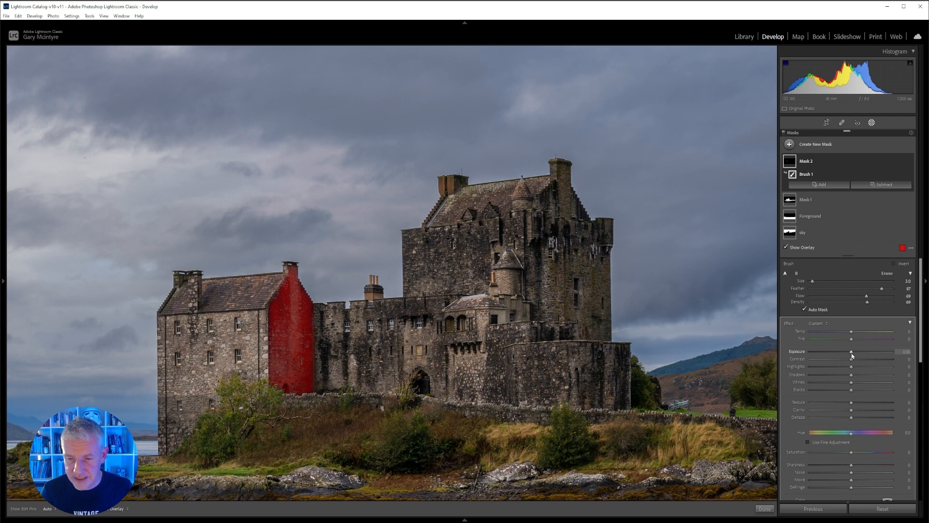
- Set the gable wall mask's exposure to -0.11 with its overlay hidden and rename the mask "side 1"
key(o)
drag(851, 355, 851, 355)
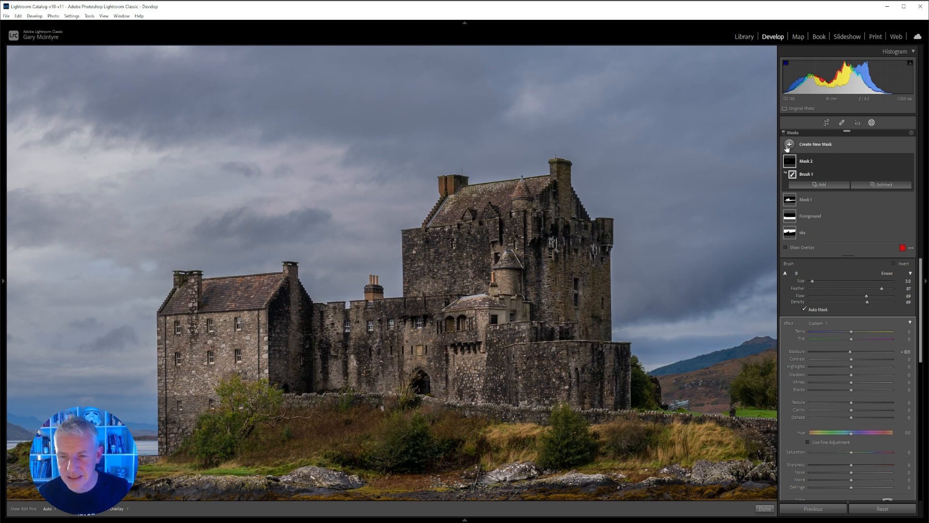
click(805, 166)
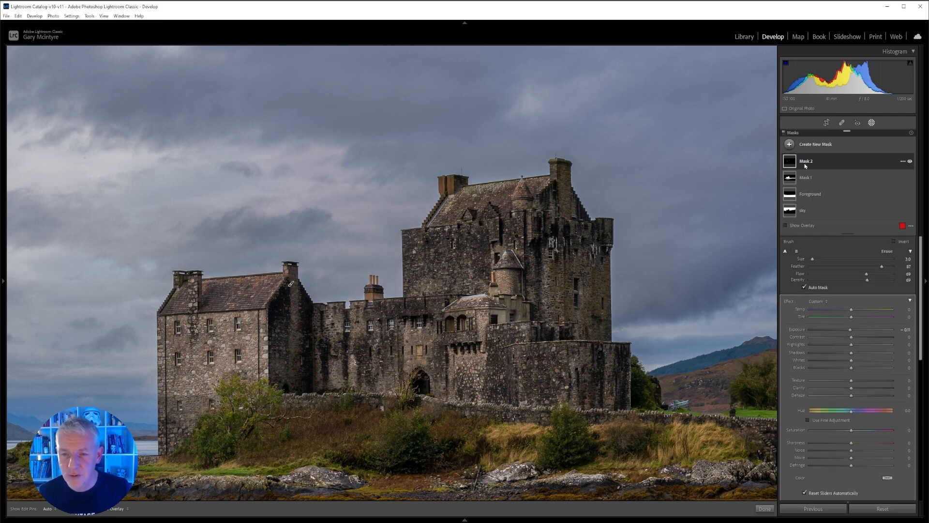
double_click(806, 166)
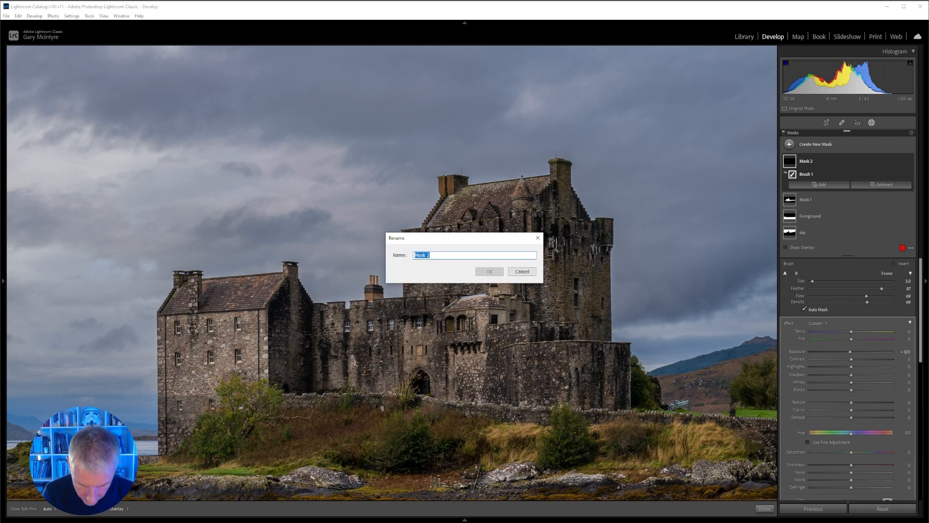
text(side 1)
key(Return)
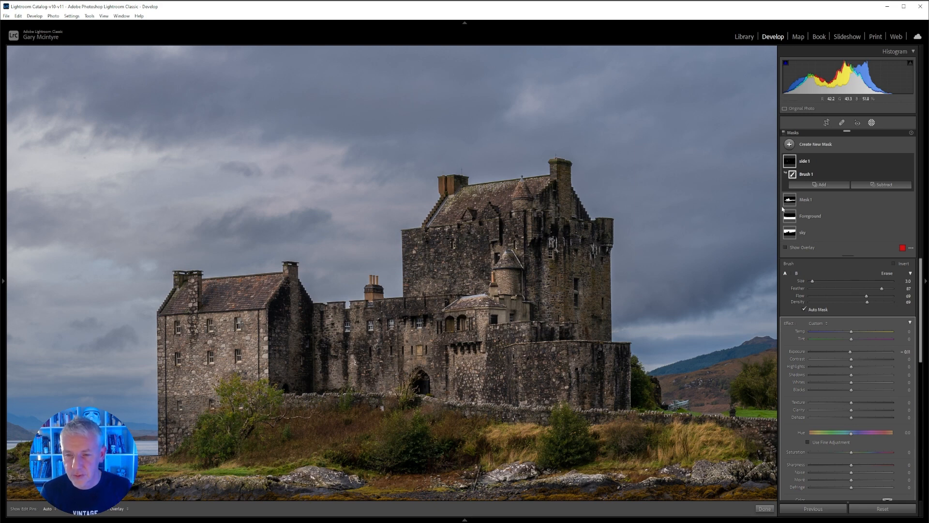
- Rename the Mask 1 mask as "castle"
click(804, 200)
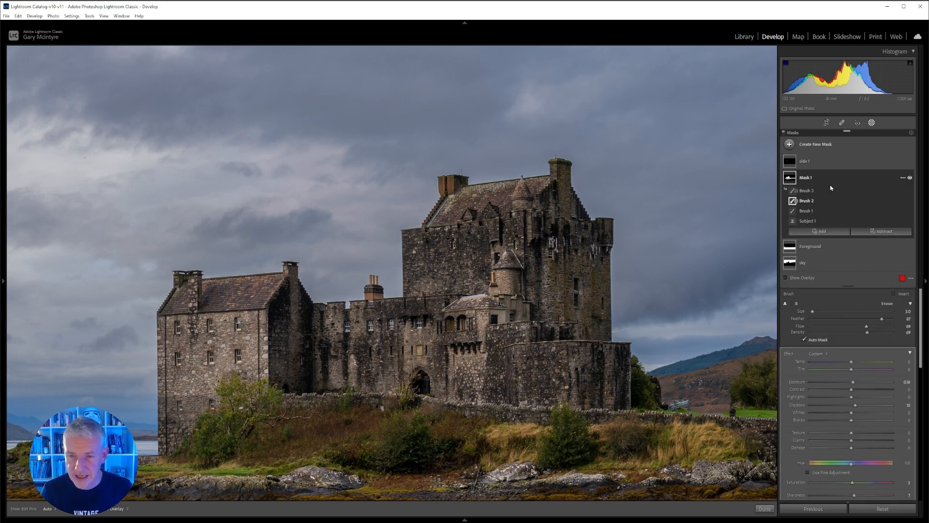
double_click(809, 179)
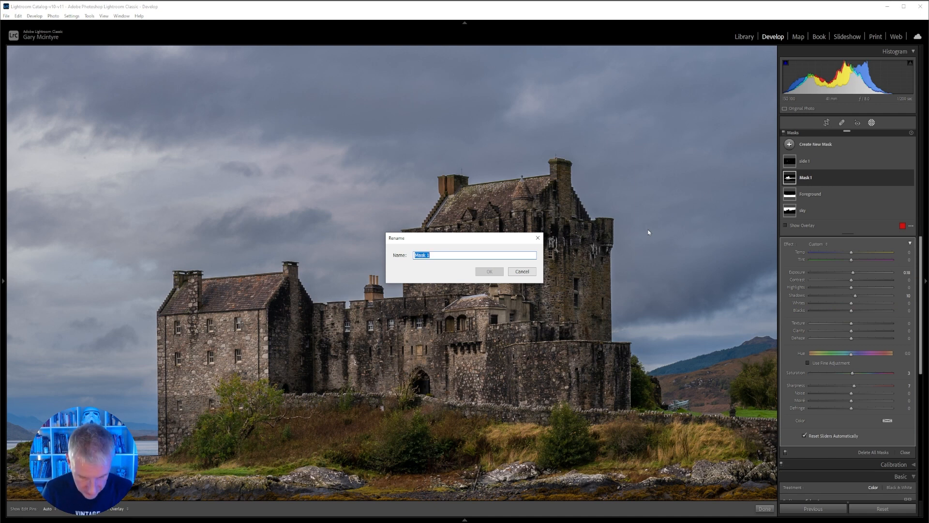
text(castle)
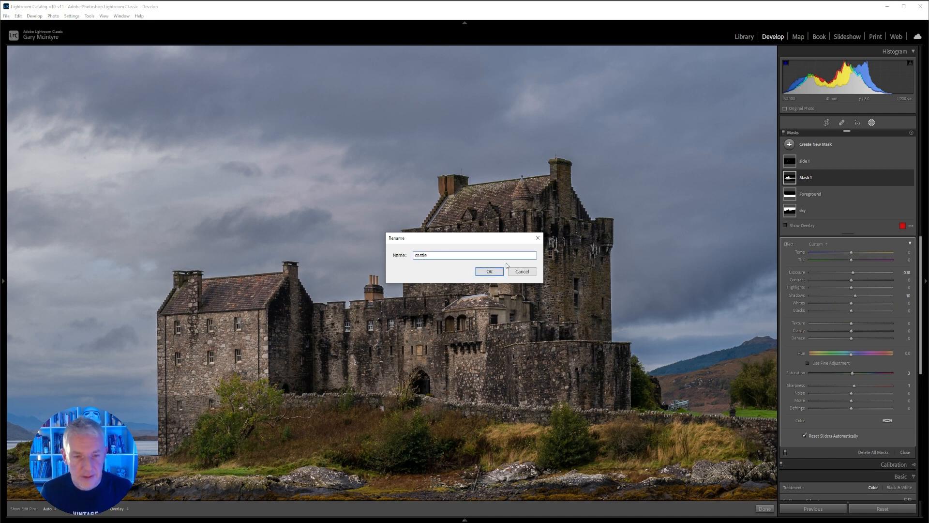
click(490, 275)
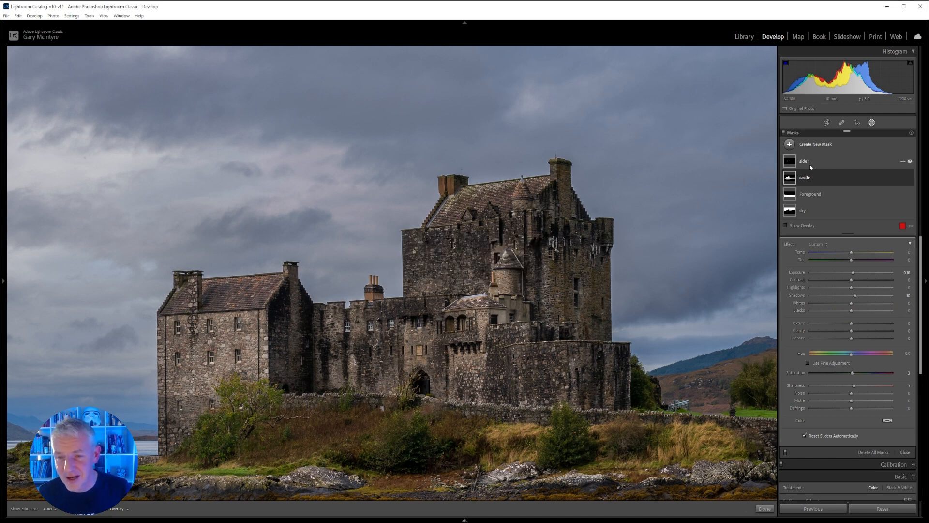
click(811, 164)
click(791, 145)
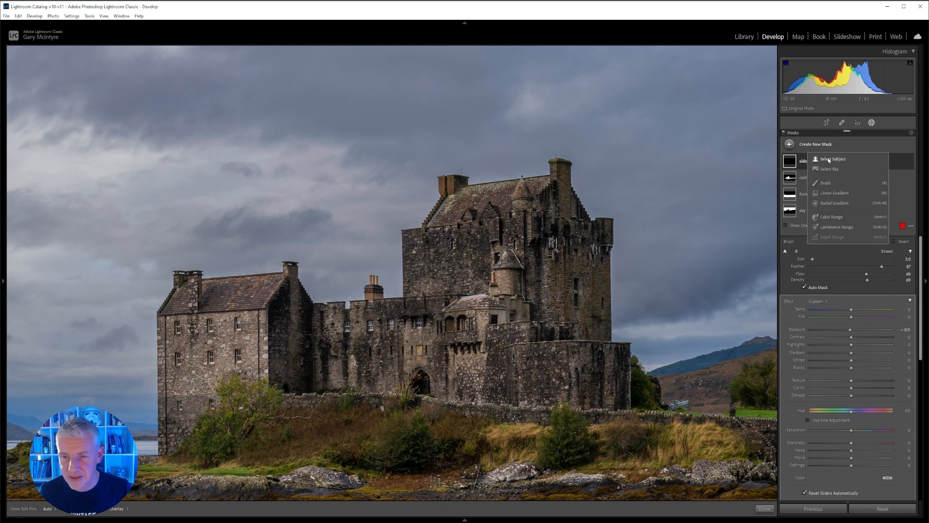
click(825, 183)
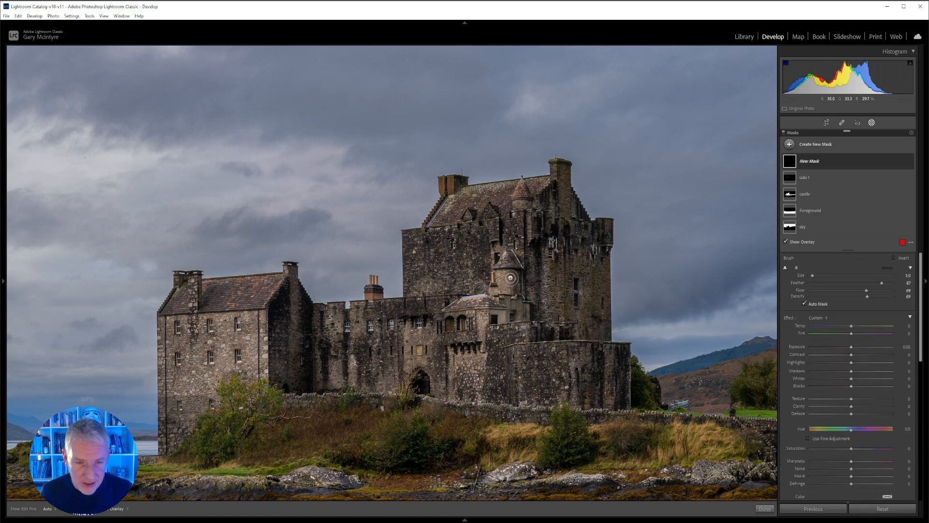
mouse_move(511, 278)
mouse_down()
mouse_move(516, 293)
mouse_move(515, 276)
mouse_up()
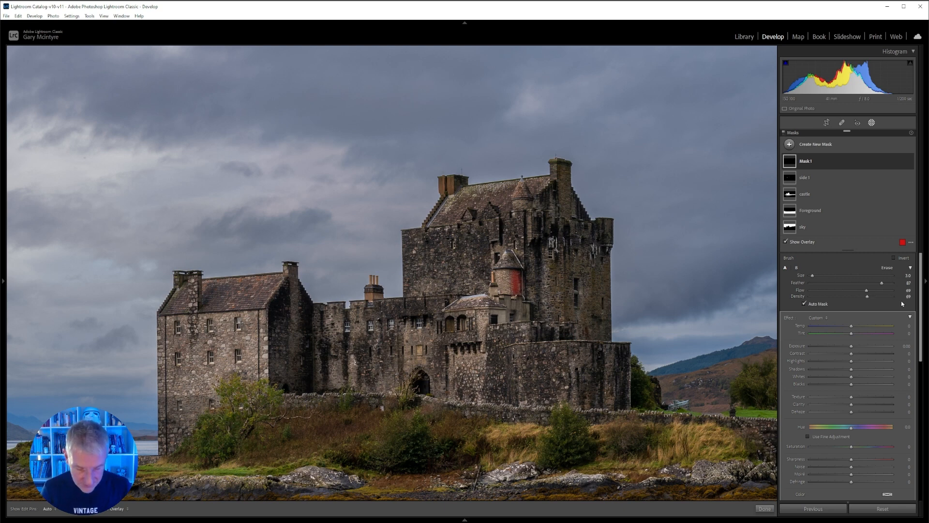
key(ctrl+z)
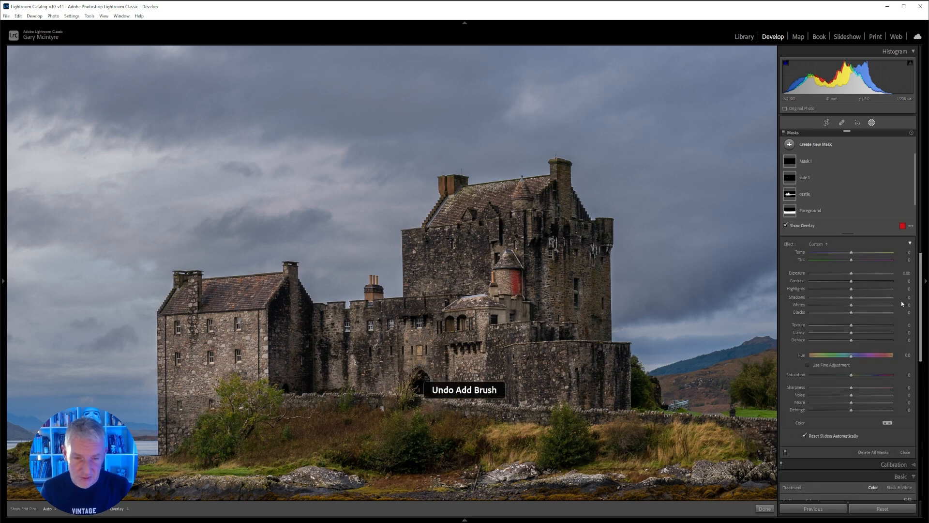
- Create a brush mask with flow 45 and density 43 and paint the shaded side of the small round turret
click(790, 145)
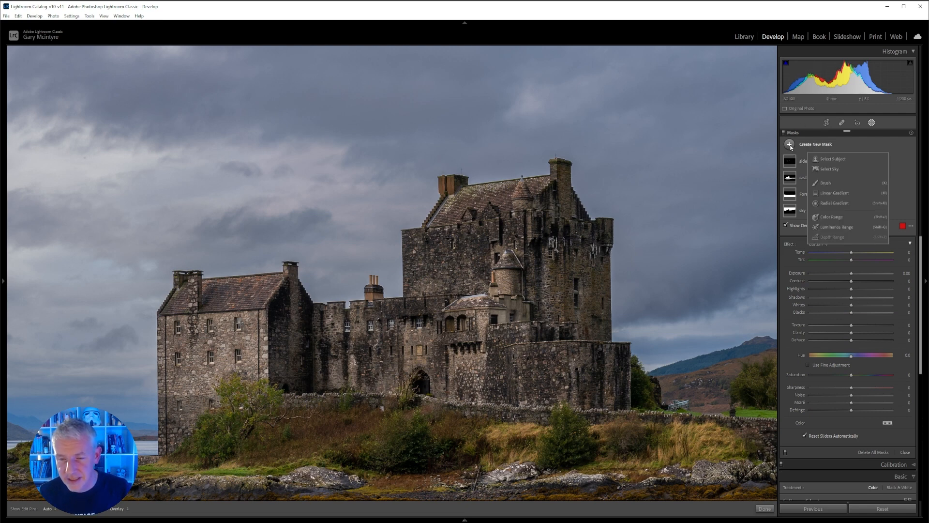
click(828, 183)
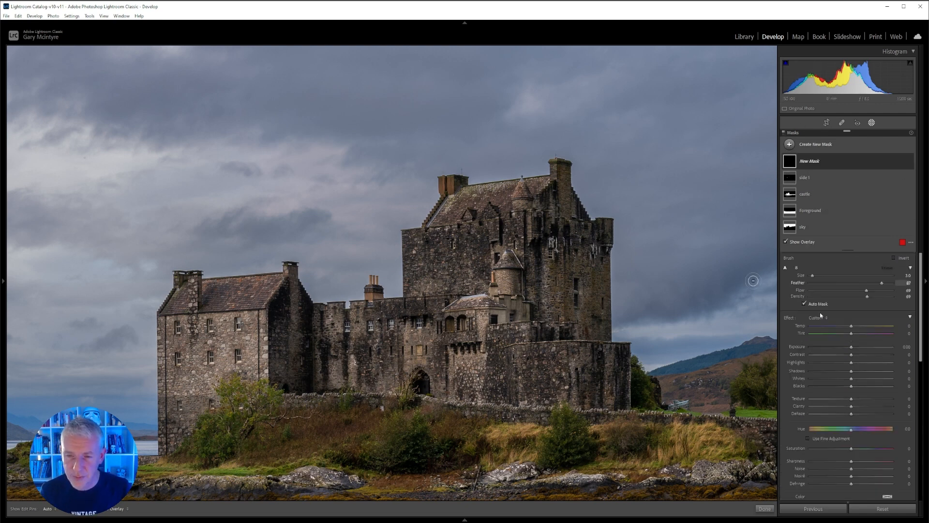
click(848, 291)
click(846, 296)
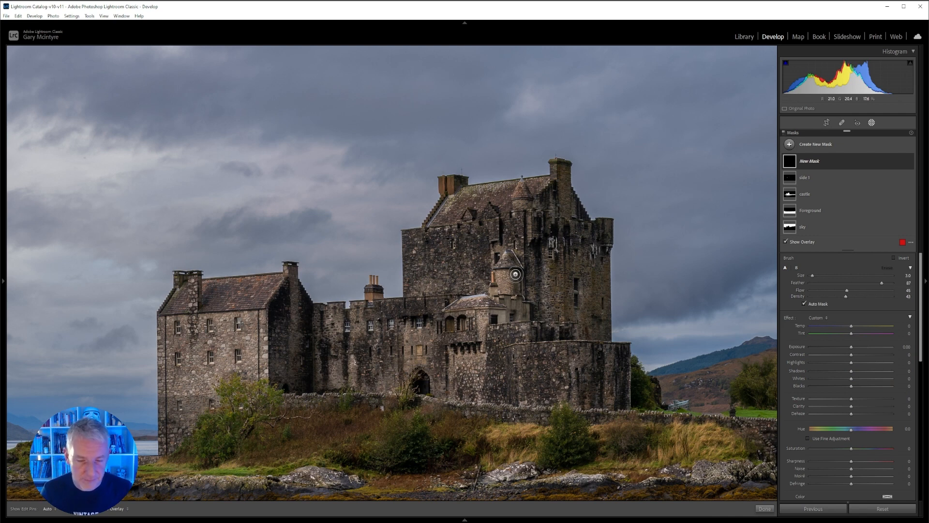
drag(516, 276, 514, 297)
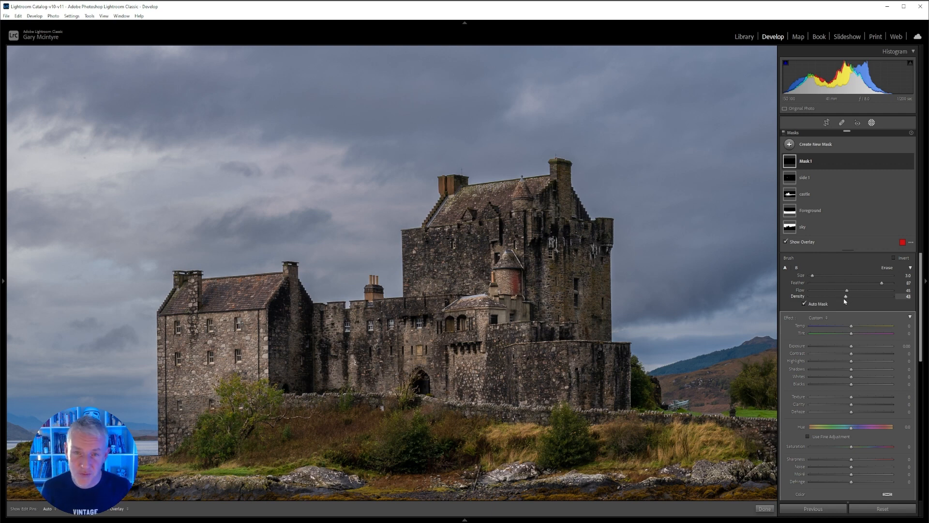
- Paint the shaded walls of the main tower and the bastion below with brush size 8, and hide the overlay
scroll(592, 286, up, 5)
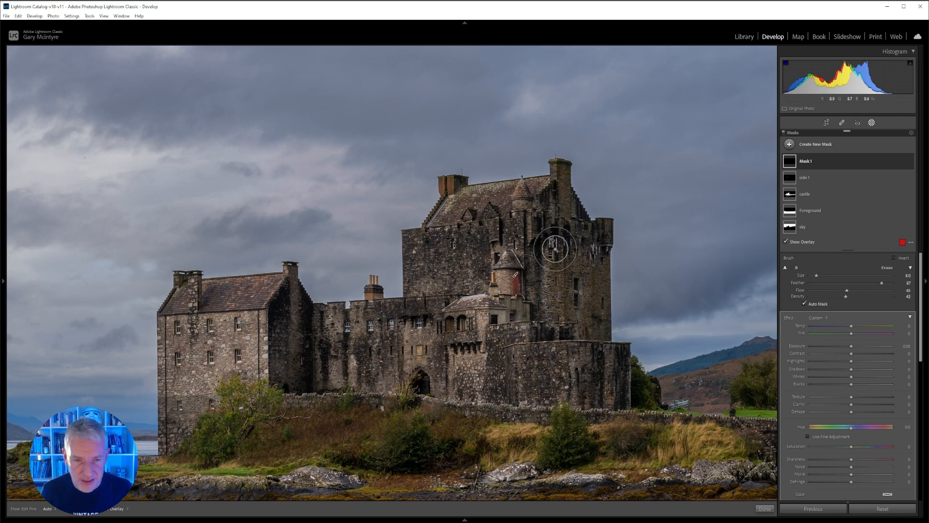
mouse_move(556, 243)
mouse_down()
mouse_move(563, 323)
mouse_move(575, 245)
mouse_move(583, 325)
mouse_move(593, 242)
mouse_move(599, 325)
mouse_up()
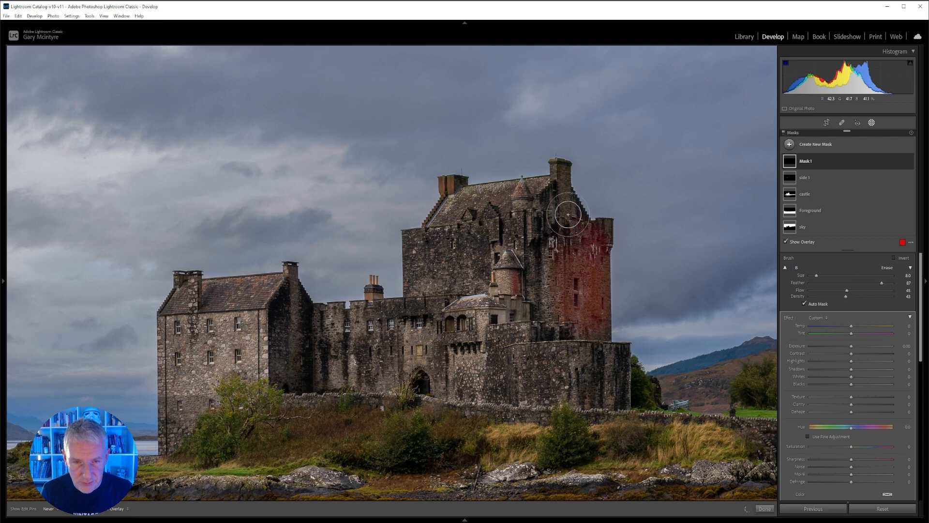
mouse_move(561, 182)
mouse_down()
mouse_move(561, 169)
mouse_move(556, 214)
mouse_move(565, 201)
mouse_move(578, 235)
mouse_move(542, 208)
mouse_move(551, 333)
mouse_move(573, 268)
mouse_move(620, 430)
mouse_move(591, 352)
mouse_move(604, 393)
mouse_move(614, 364)
mouse_move(615, 388)
mouse_move(596, 390)
mouse_move(606, 349)
mouse_up()
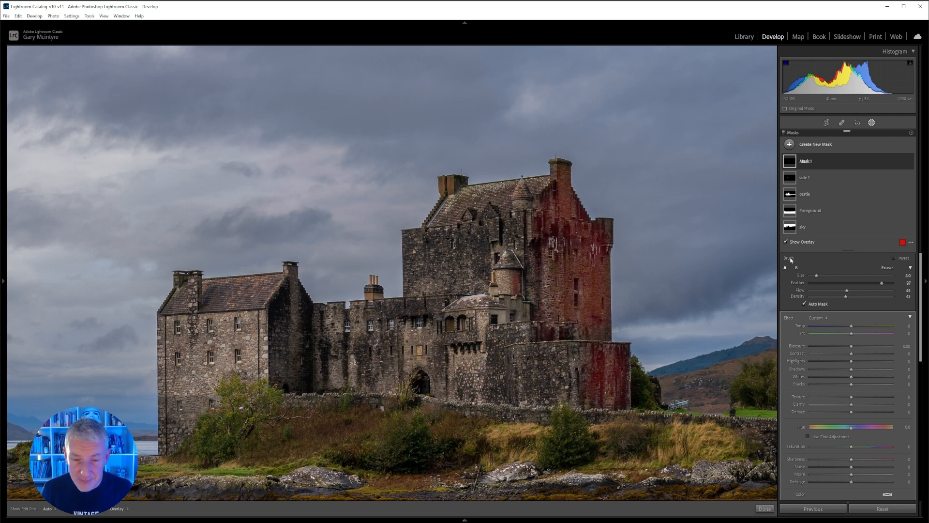
click(785, 242)
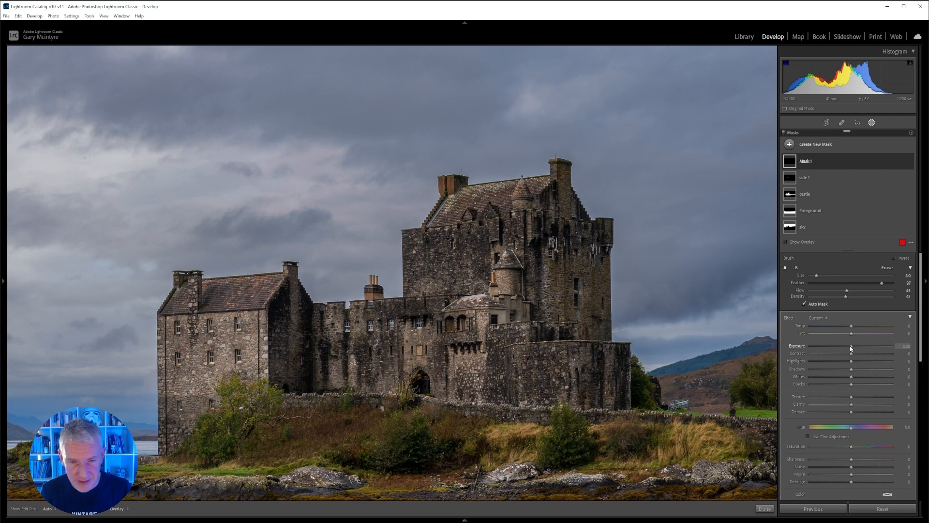
- Compare the photo with the side 1 mask off and on, and set the new tower mask's exposure to -1.49
drag(851, 347, 806, 345)
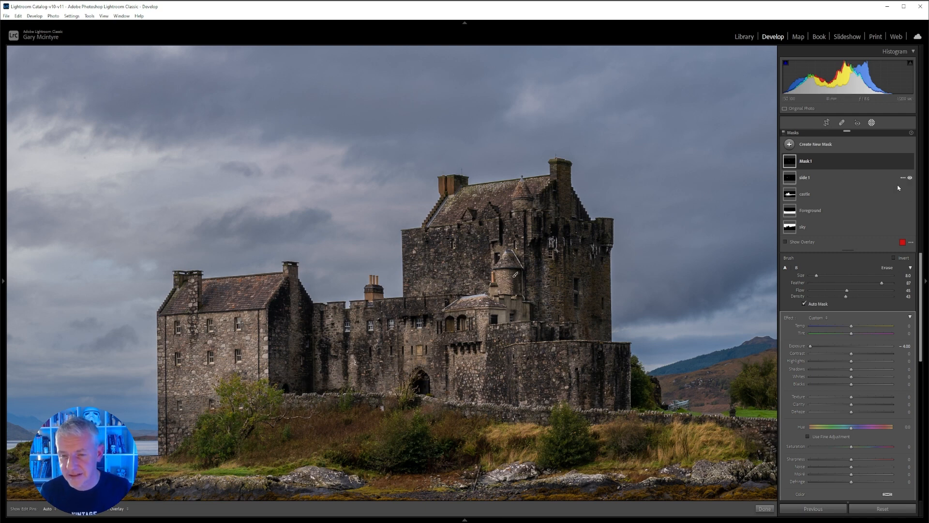
click(910, 178)
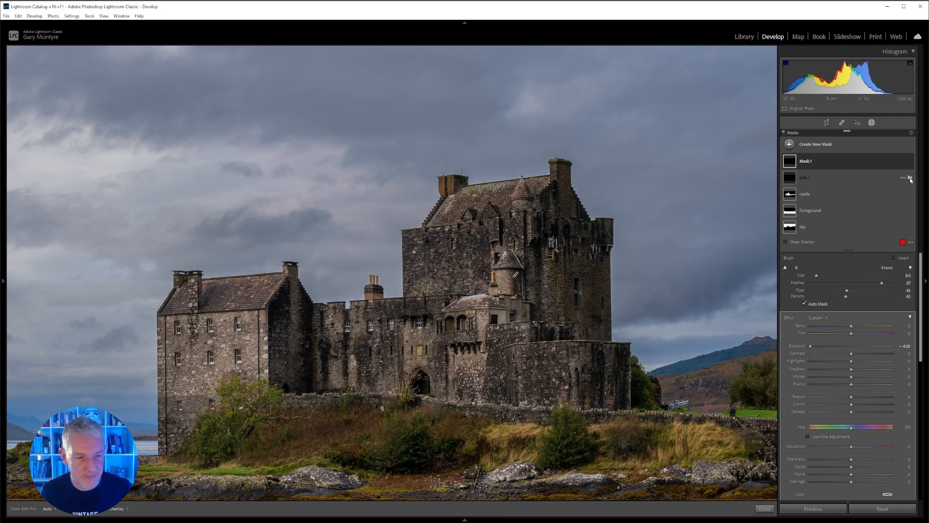
click(910, 178)
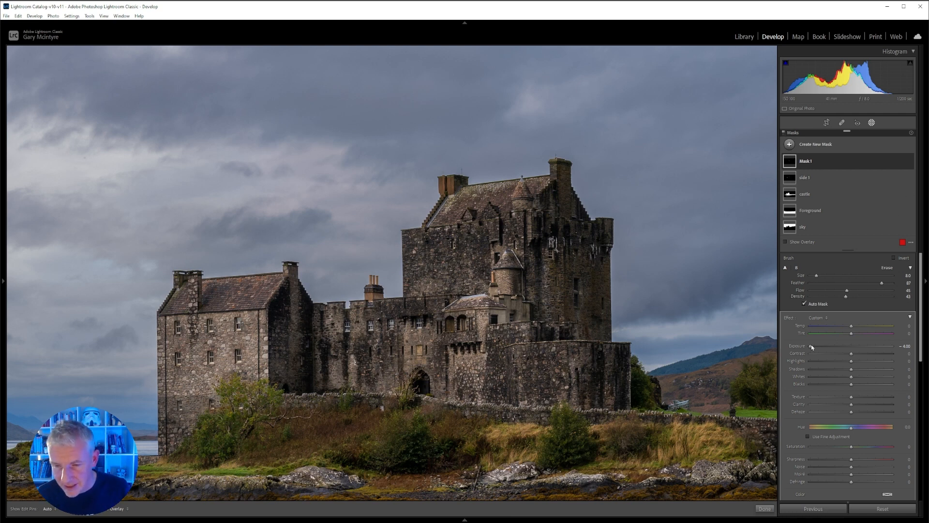
drag(831, 347, 837, 348)
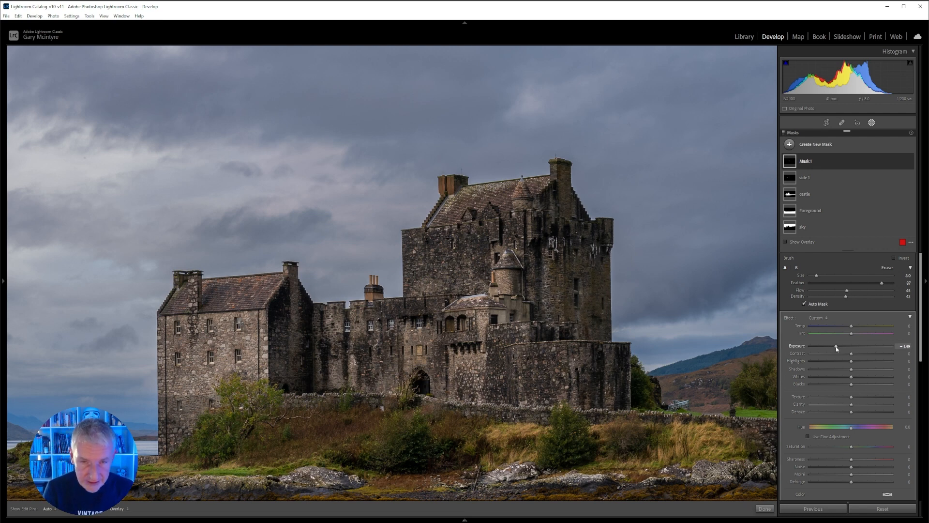
key(z)
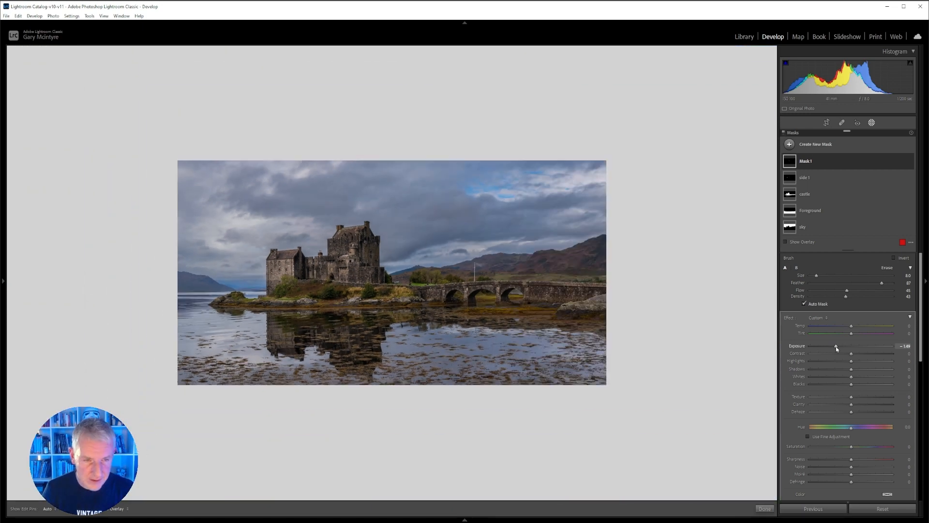
- Soften the darkening of the brushed tower mask by raising its exposure slightly, judging it on the enlarged castle
key(z)
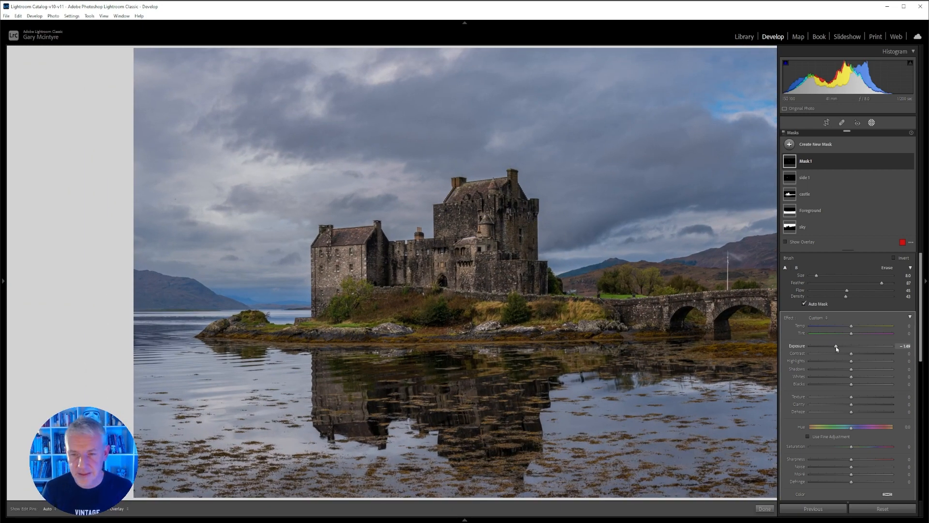
mouse_move(836, 347)
mouse_down()
mouse_move(799, 350)
mouse_move(845, 352)
mouse_up()
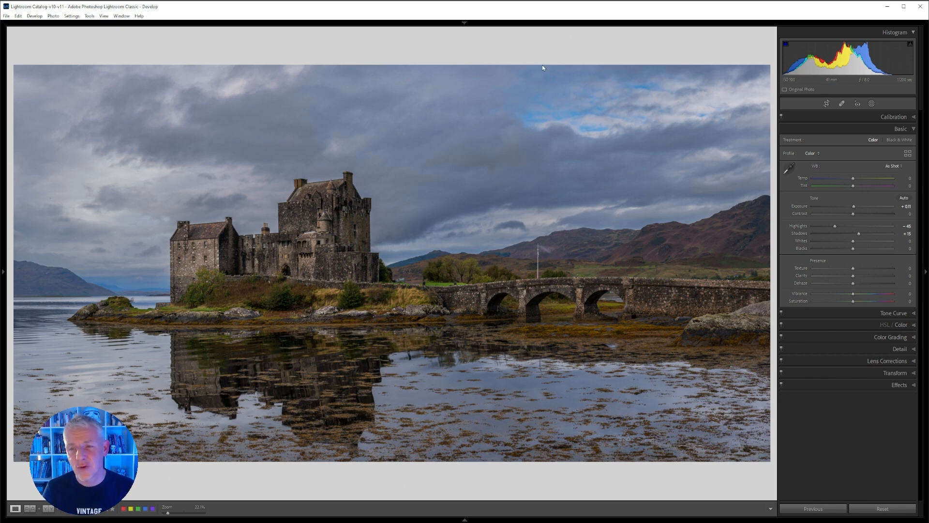
- Refine the existing sky mask by setting its dehaze to 17 and making its colour temperature slightly warmer
click(871, 103)
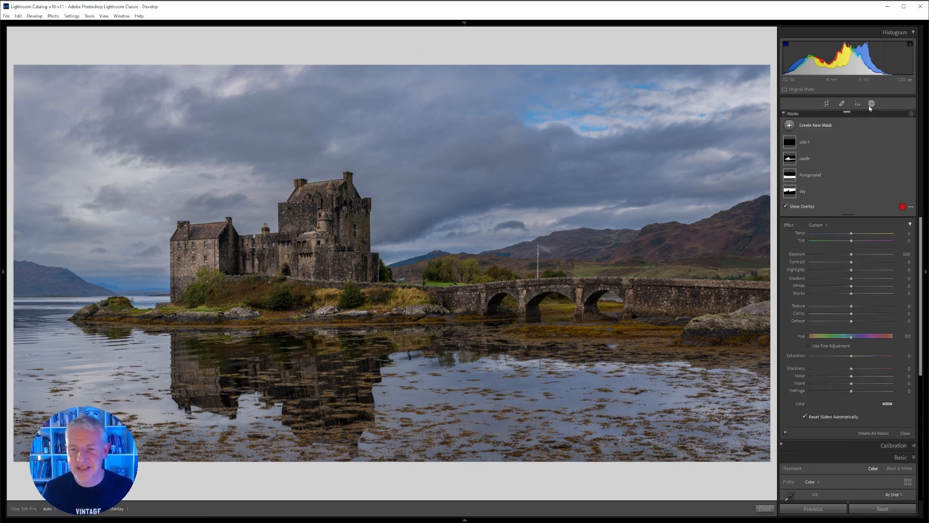
click(802, 192)
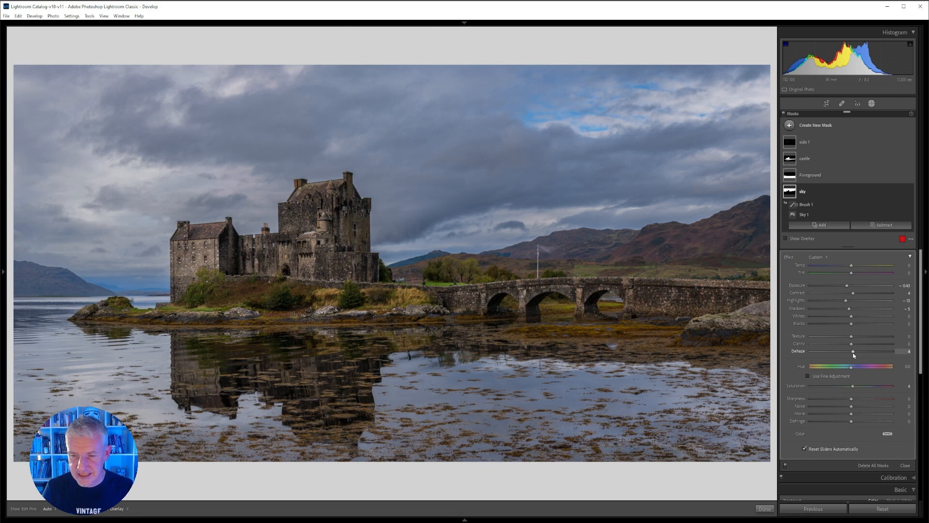
drag(853, 354, 859, 355)
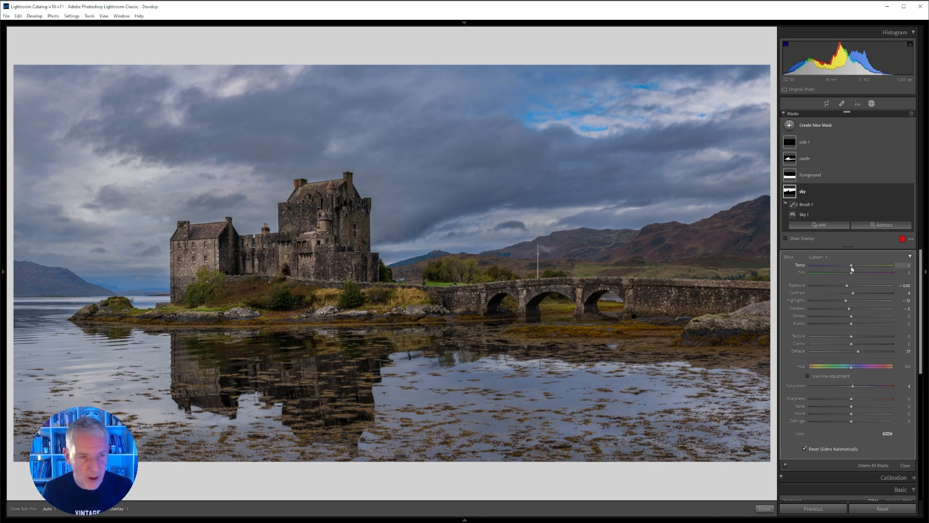
drag(851, 267, 854, 267)
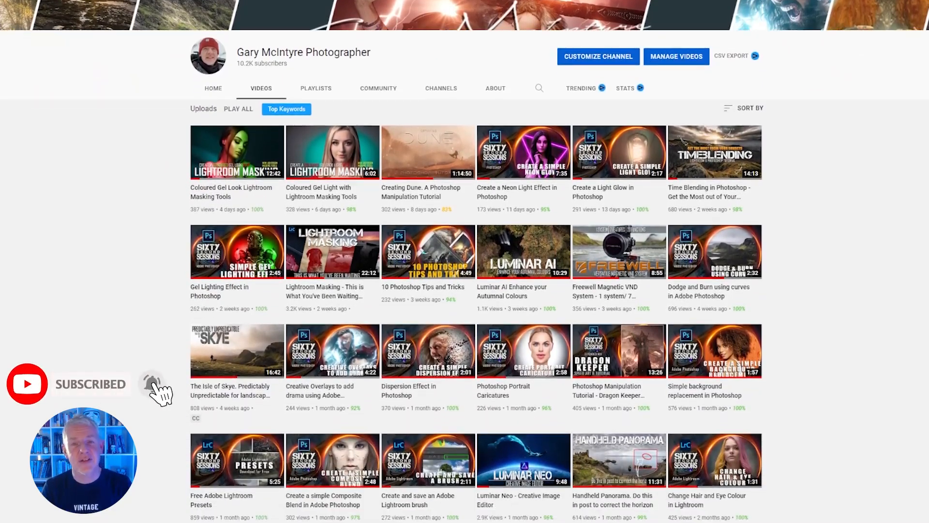
scroll(476, 290, down, 4)
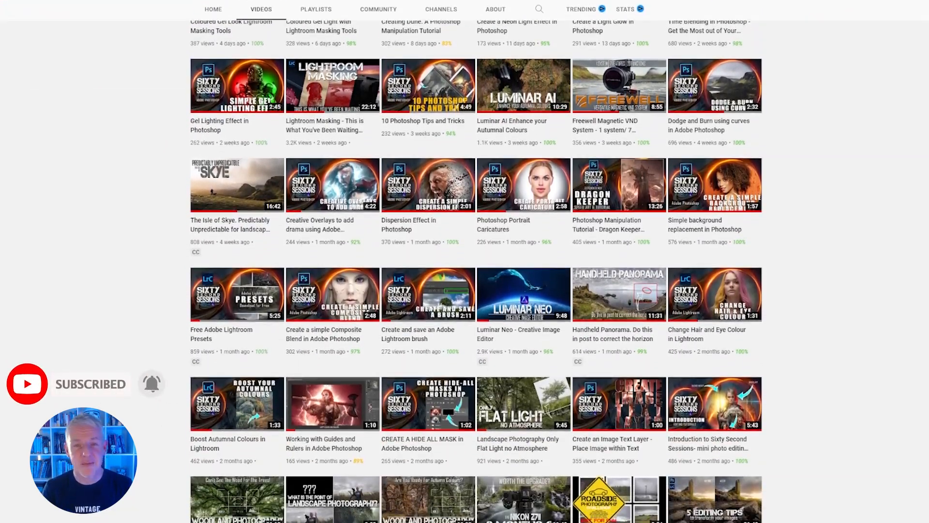
scroll(476, 271, down, 1)
scroll(476, 271, down, 3)
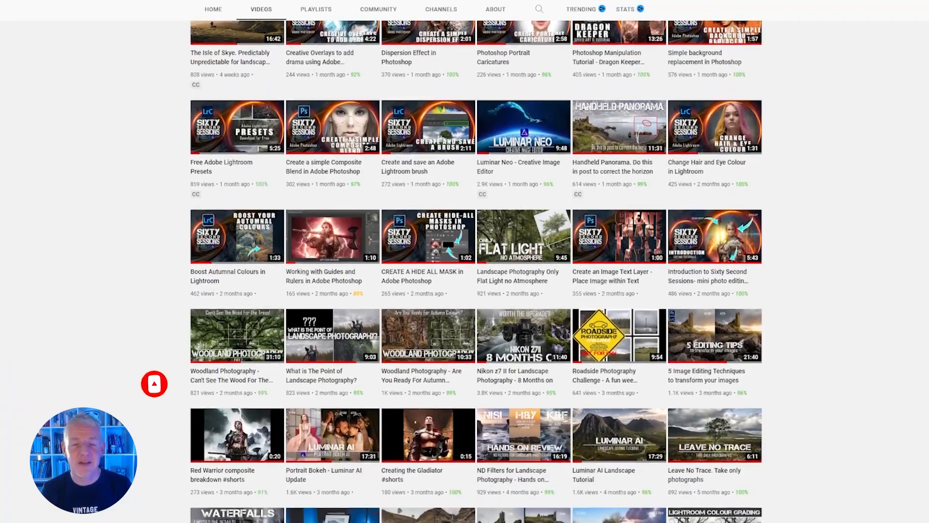
scroll(476, 271, down, 1)
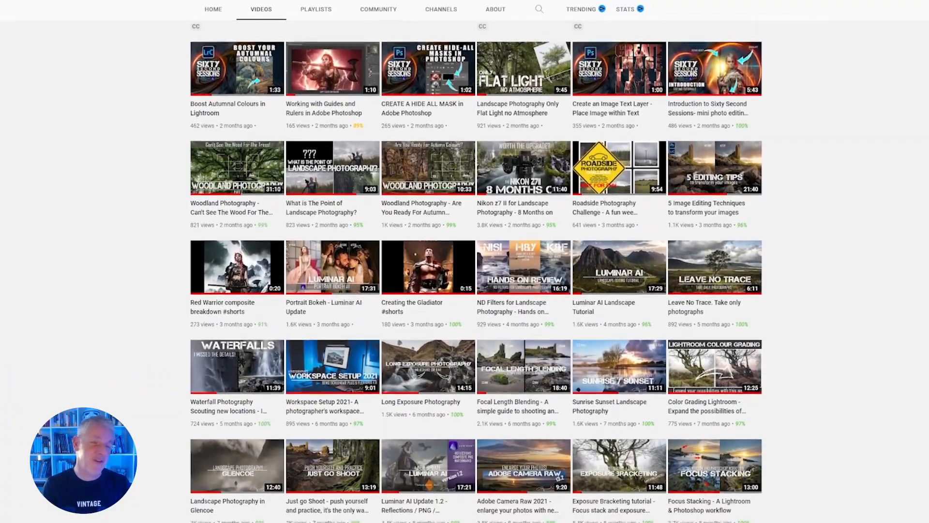
scroll(476, 271, down, 2)
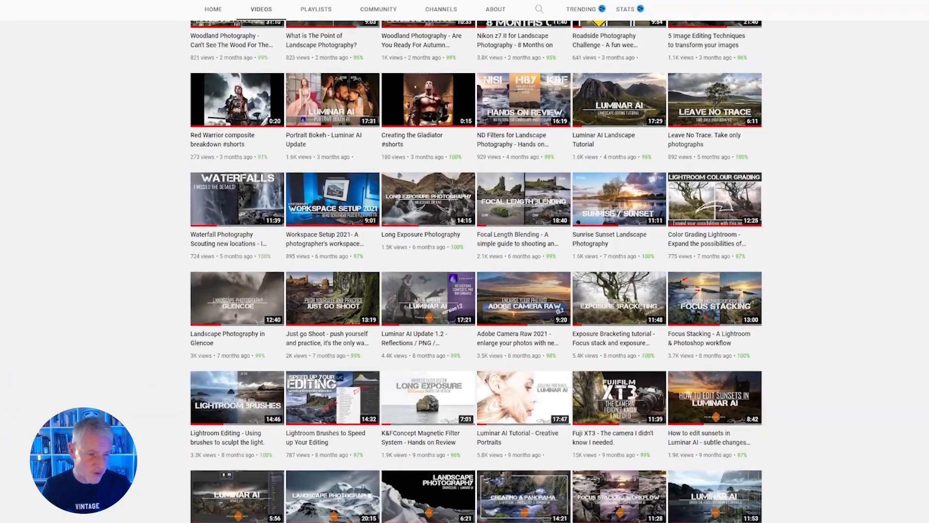
scroll(476, 271, down, 1)
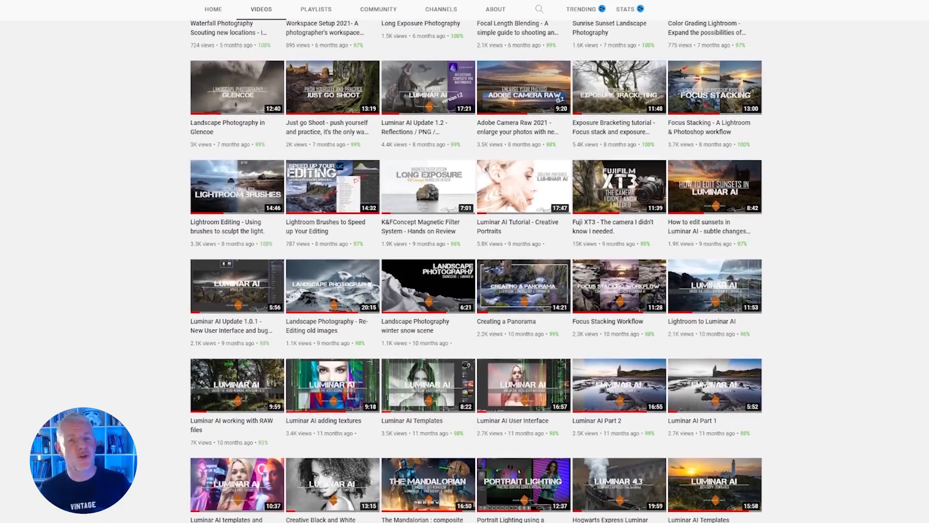